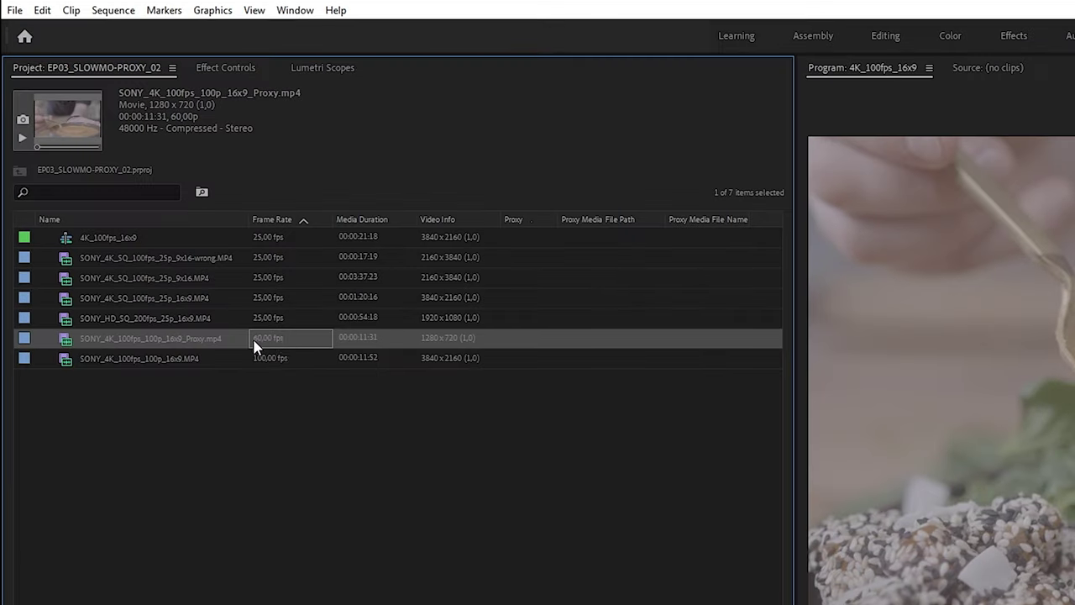
click(155, 167)
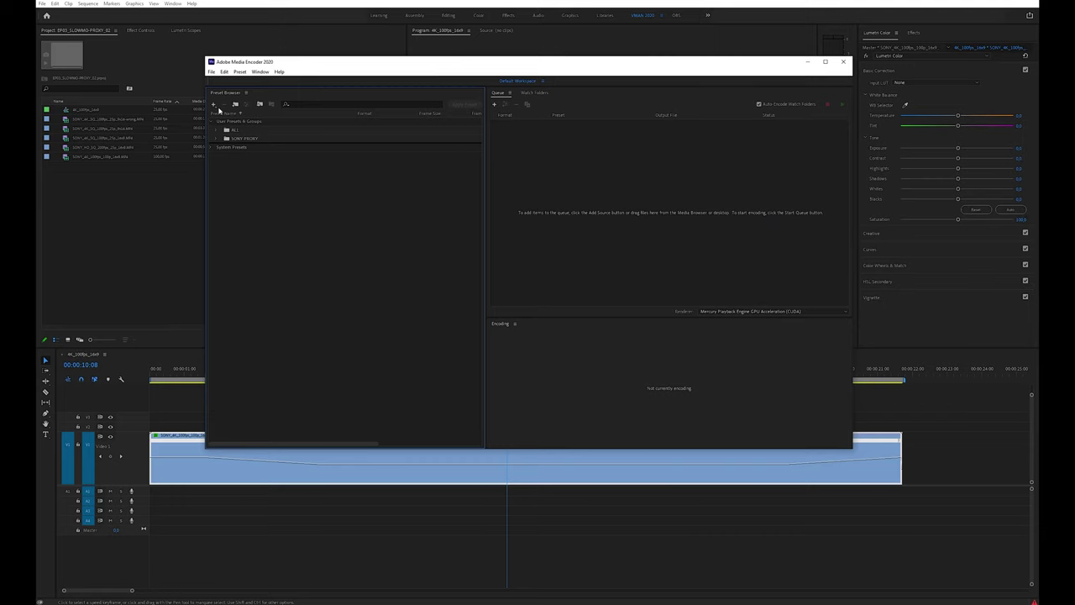
Create an encoding preset named ENCODE_Proxy_4Kto720p-100fps_100p.epr with the HEVC (H.265) format
click(214, 104)
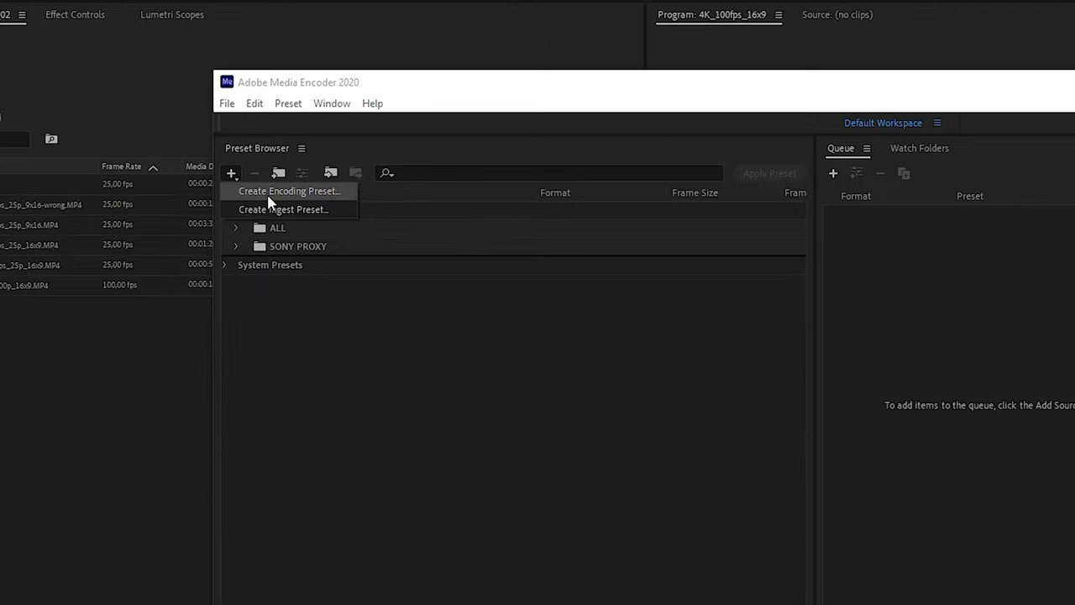
click(230, 116)
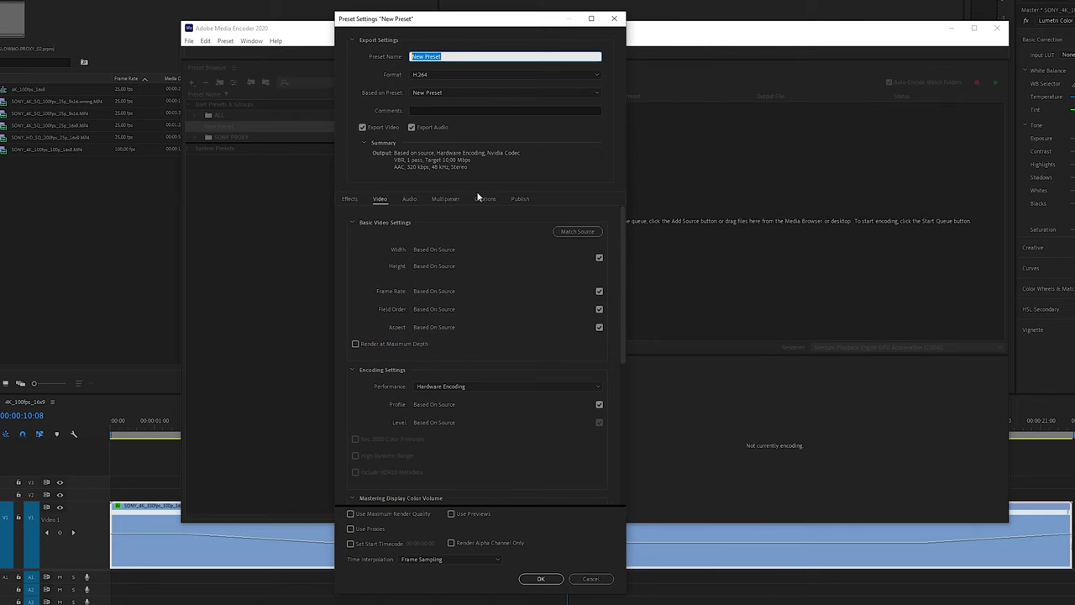
text(ENCODE_Proxy_4Kto720p-100fps_100p.epr)
click(481, 78)
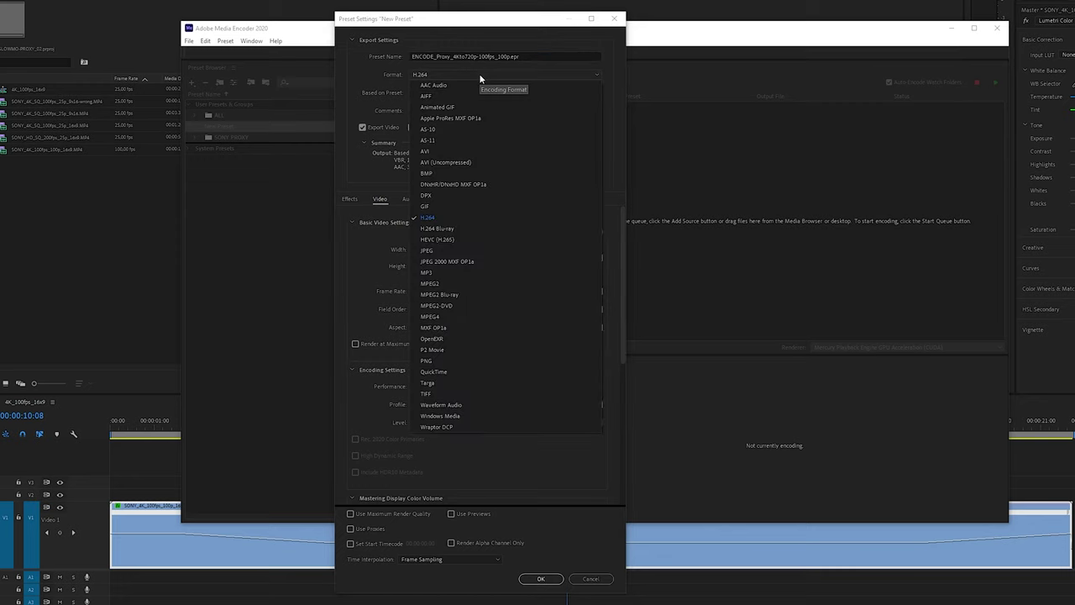
click(451, 240)
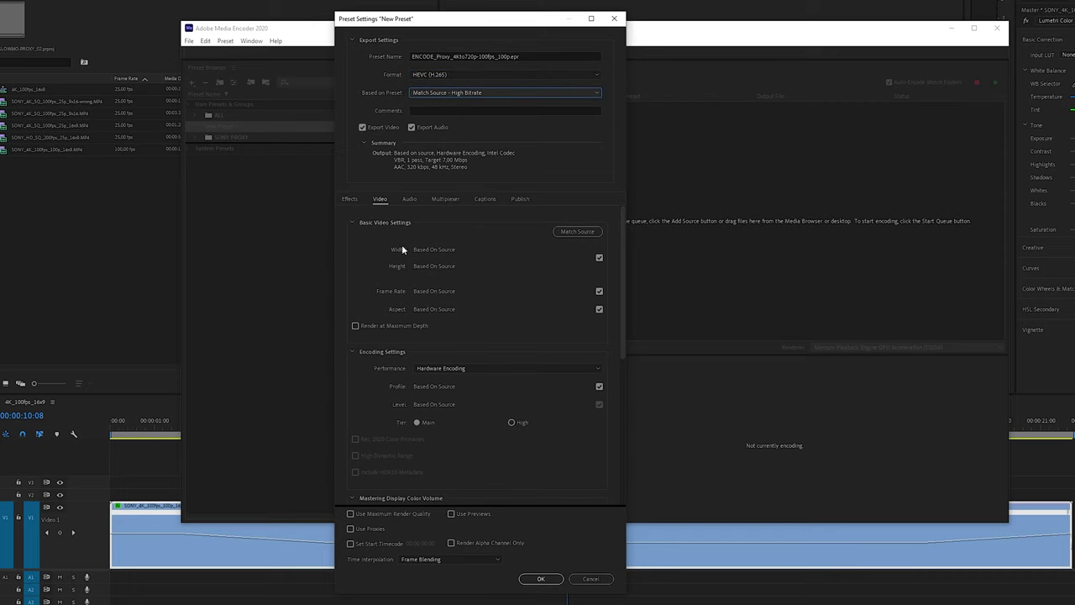
Detach the encoding preset's frame size from the source and set it to 1280 x 720
click(600, 257)
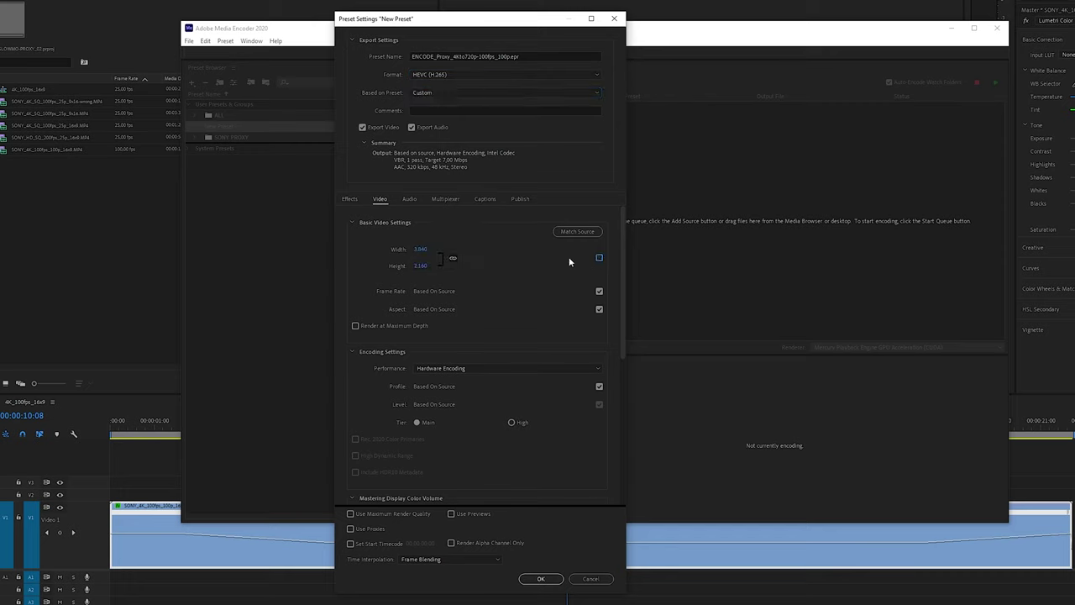
click(417, 250)
click(591, 261)
text(720)
Choose Good as the bitrate quality and save the encoding preset
scroll(451, 325, down, 5)
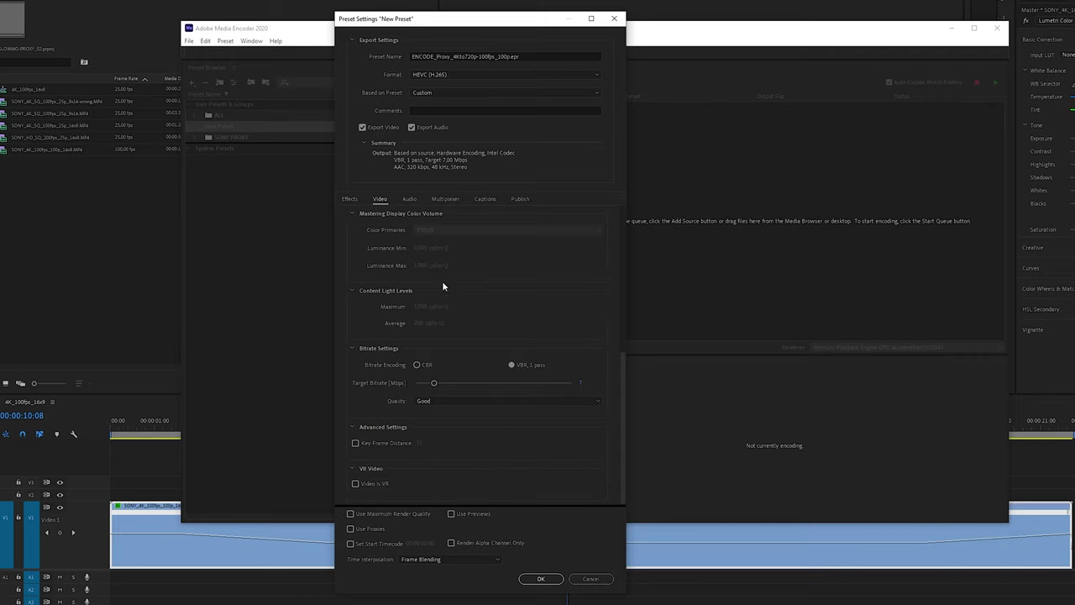
click(477, 400)
click(468, 435)
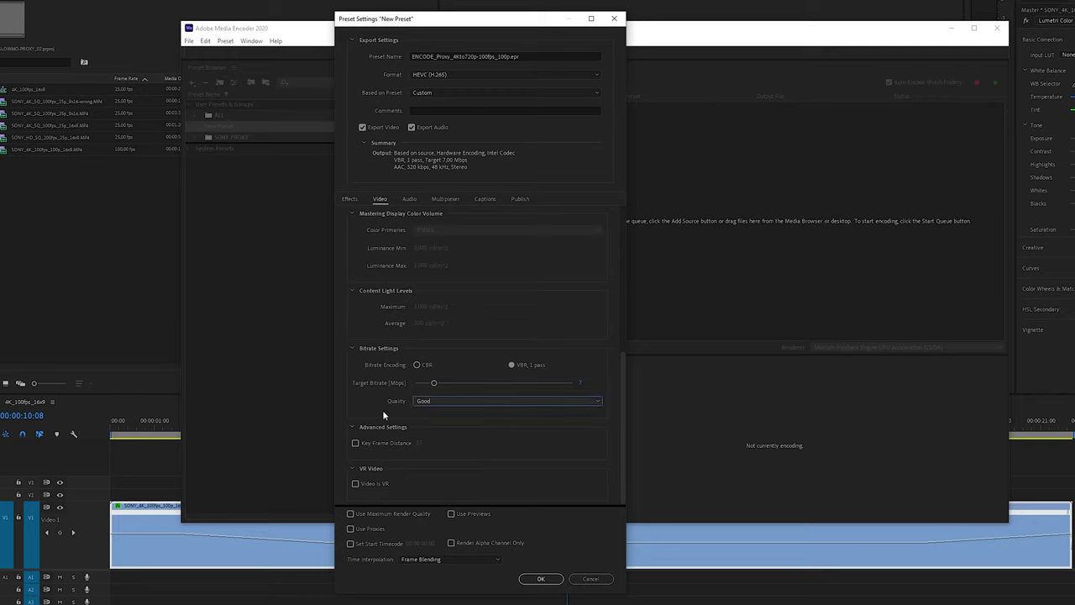
scroll(392, 297, up, 5)
click(539, 577)
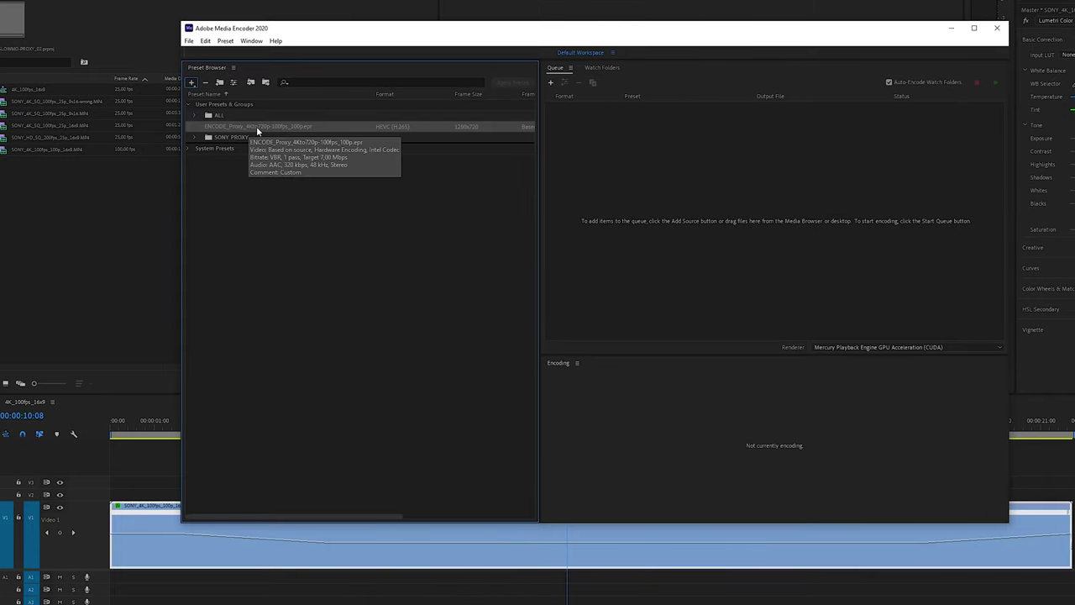
mouse_move(316, 129)
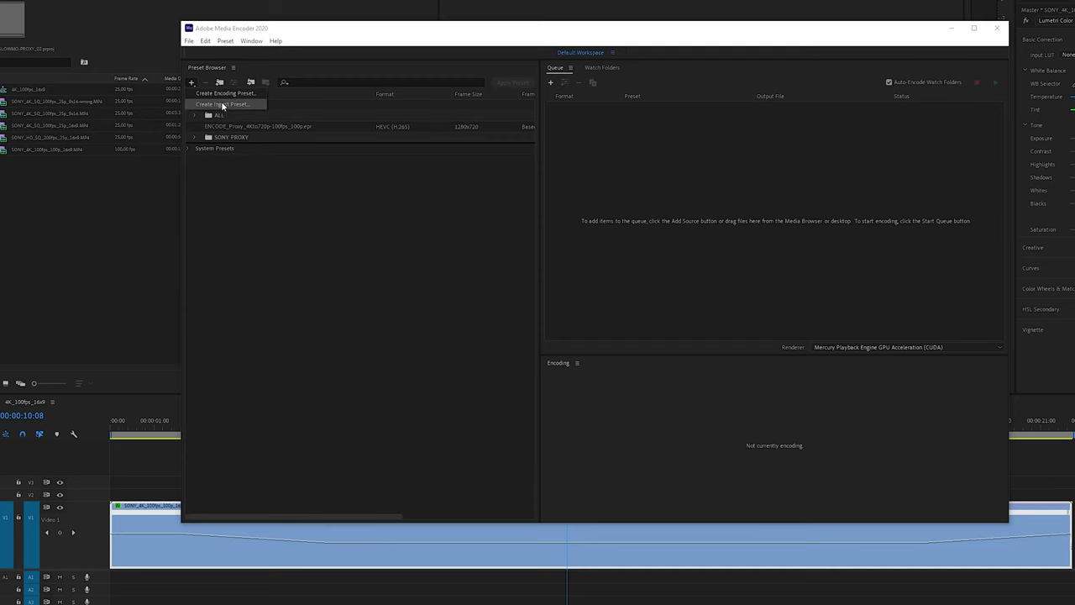
Create an ingest preset and name it INGEST_Proxy_4Kto720p-100fps_100p, without a file extension
click(221, 105)
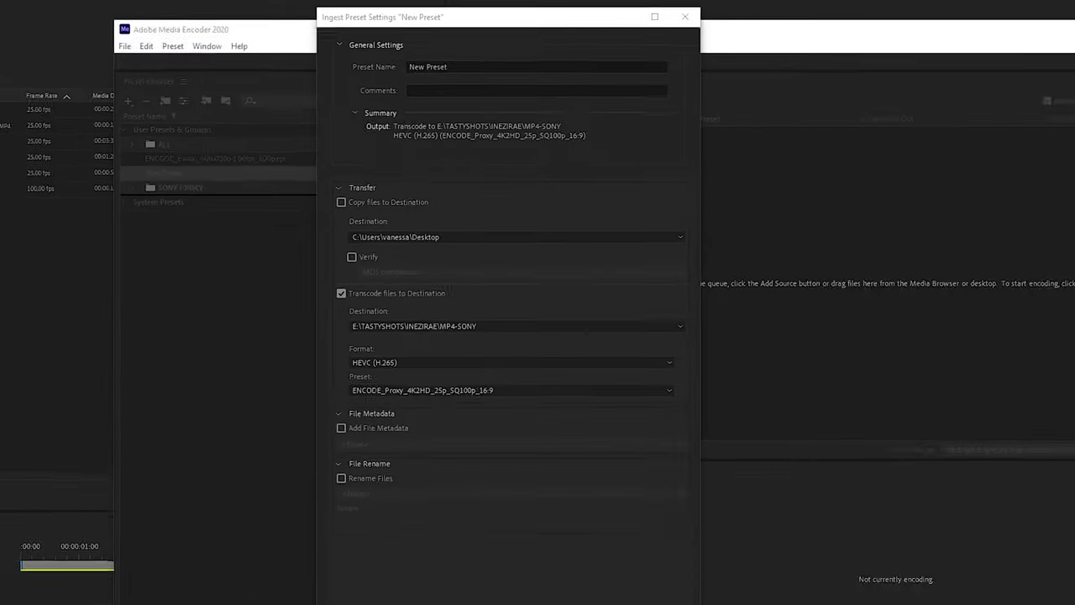
click(467, 67)
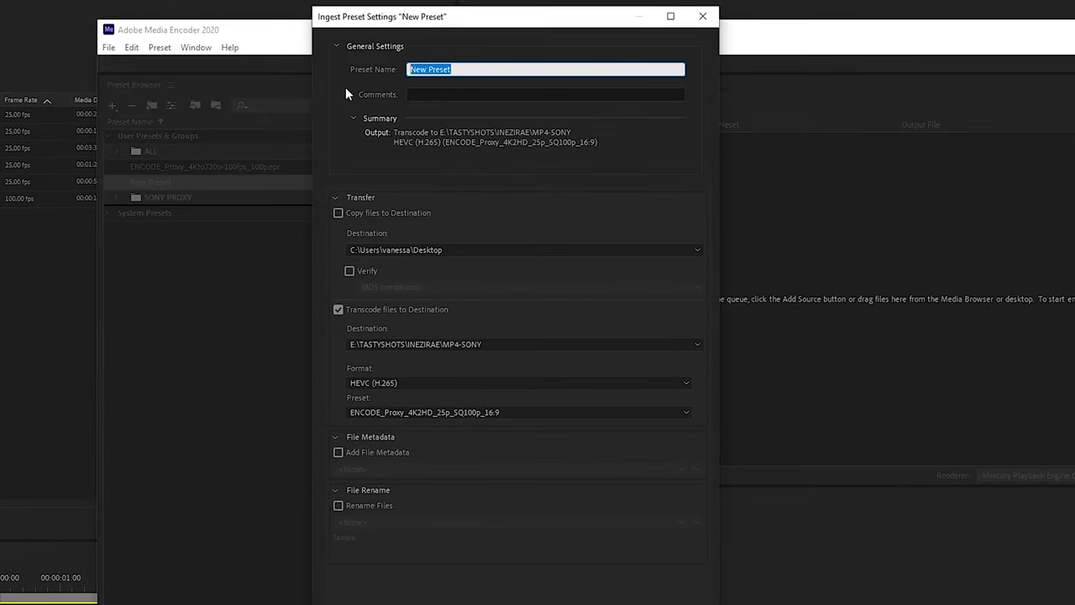
text(ENCODE_Proxy_4Kto720p-100fps_100p.epr)
drag(442, 69, 349, 83)
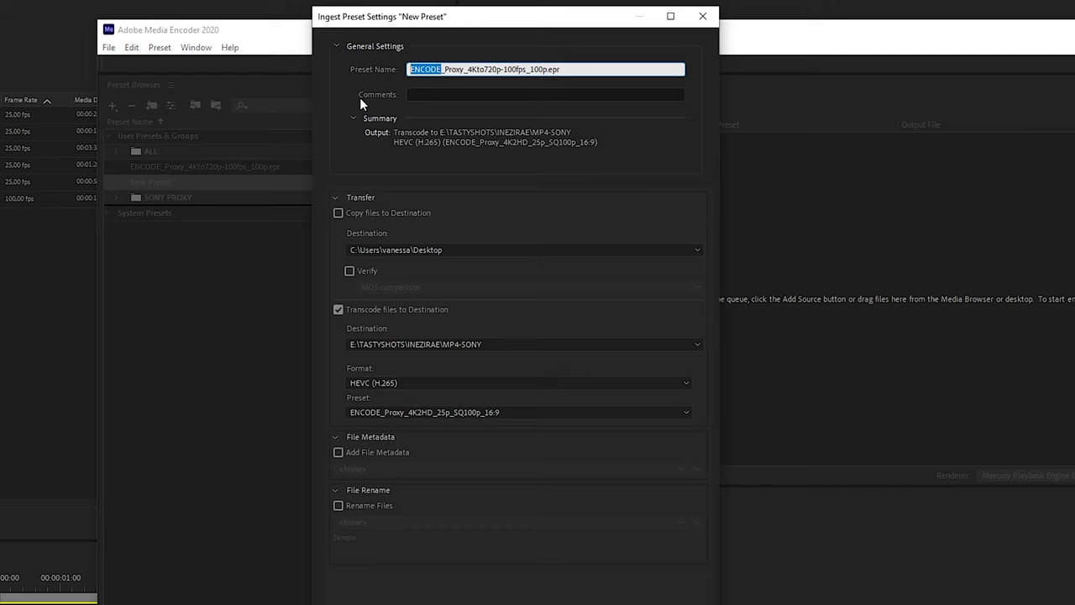
text(INGEST)
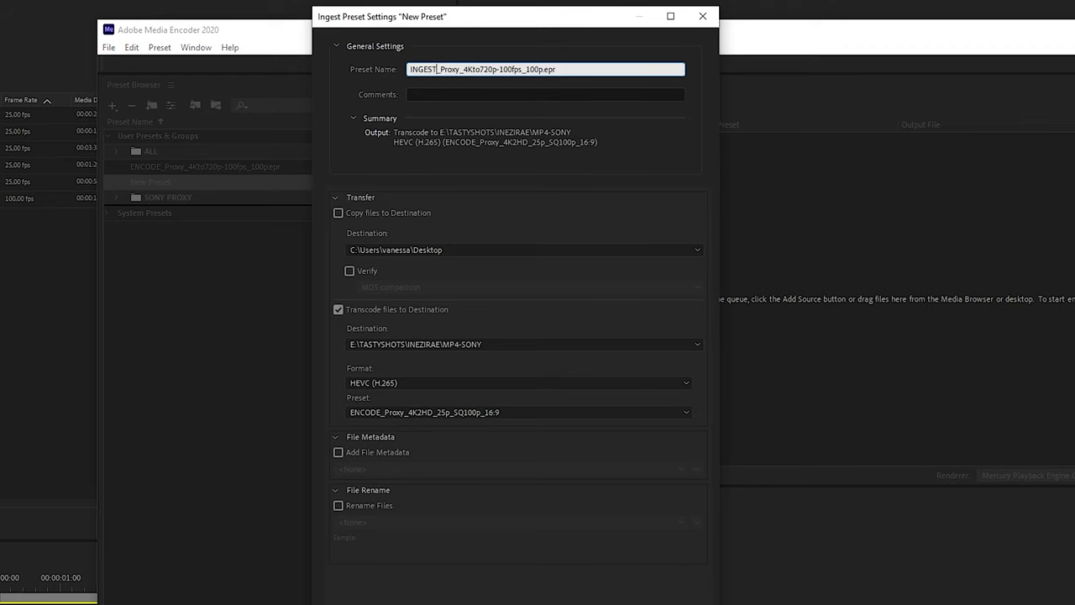
key(End)
key(BackSpace)
key(BackSpace)
key(BackSpace)
key(BackSpace)
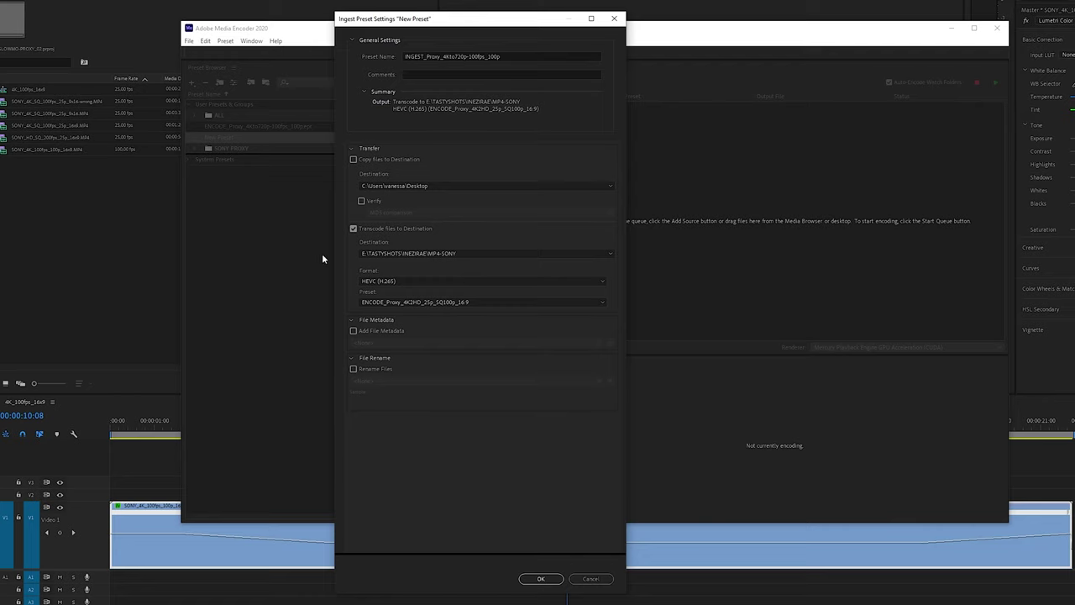
Keep file transcoding enabled in the ingest preset and set its transcode destination to the Desktop folder
click(367, 230)
click(367, 230)
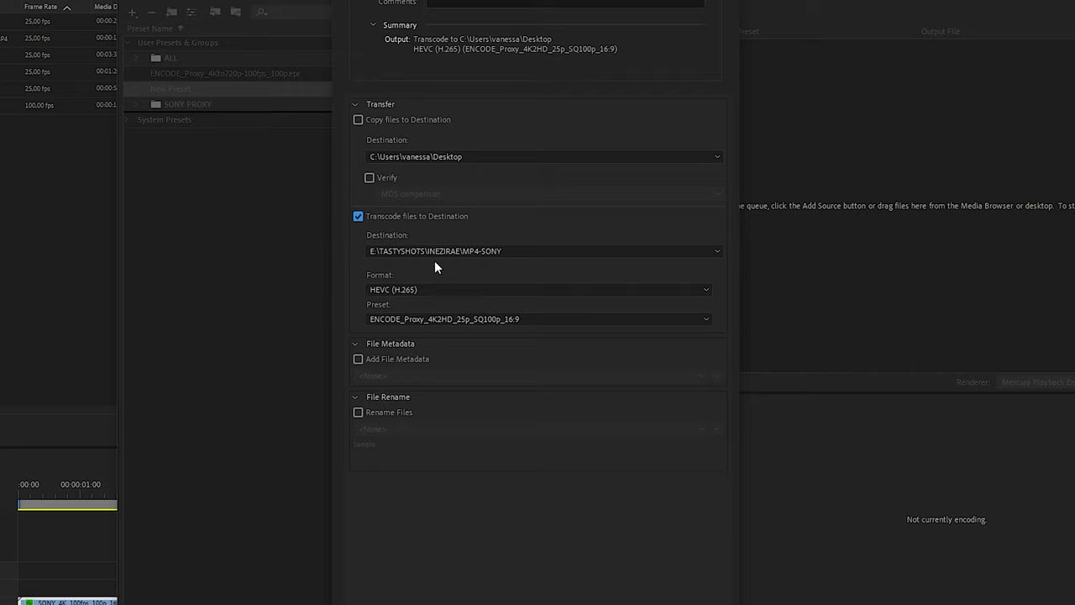
click(552, 252)
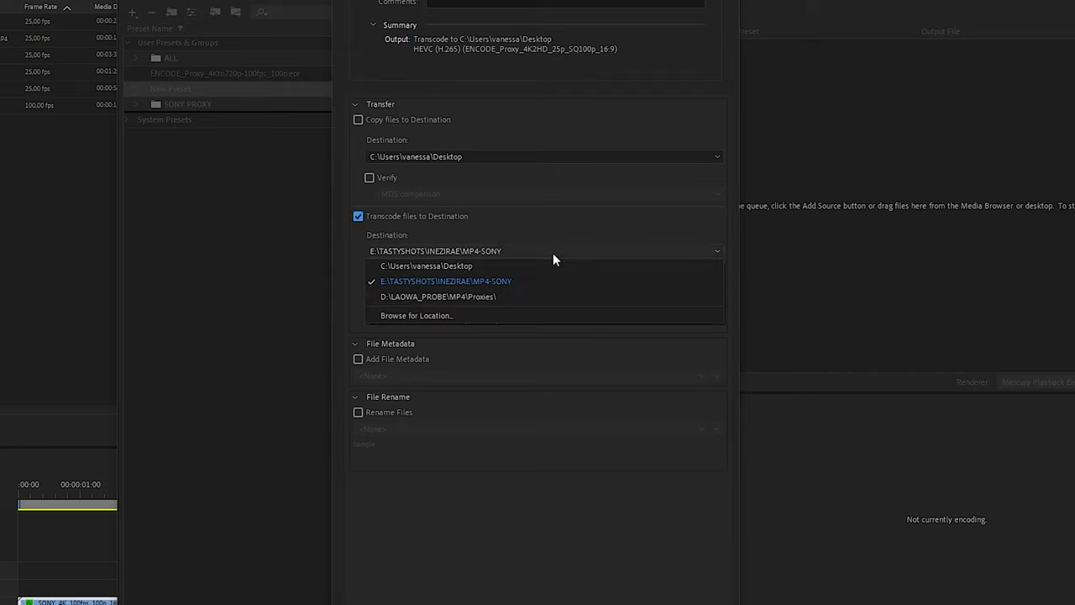
key(Escape)
scroll(495, 252, up, 1)
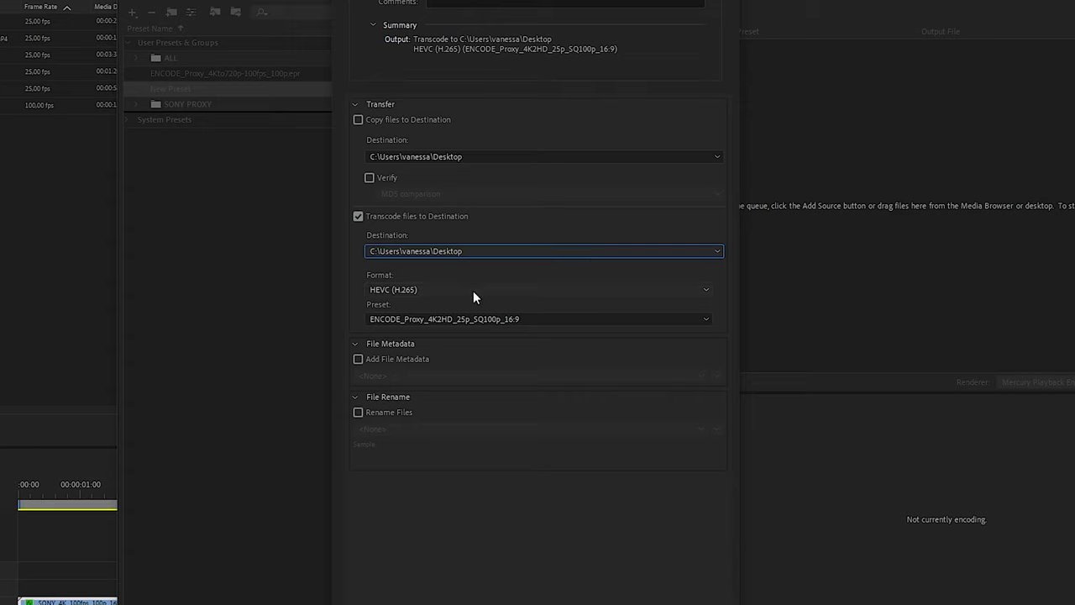
Base the ingest preset on ENCODE_Proxy_4Kto720p-100fps_100p.epr, save it, and export it as a preset file
click(536, 319)
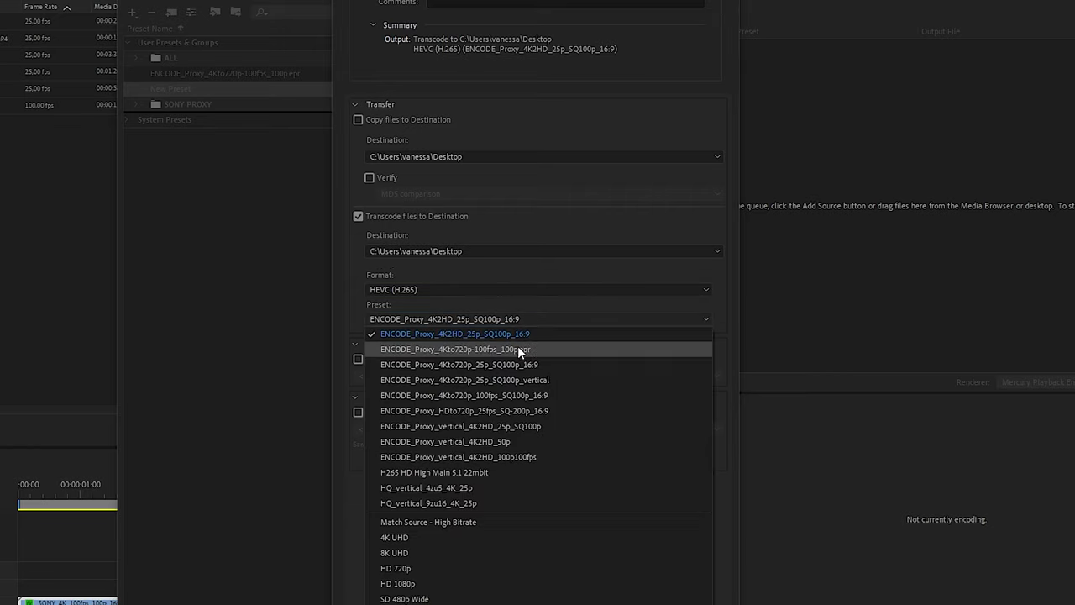
click(498, 349)
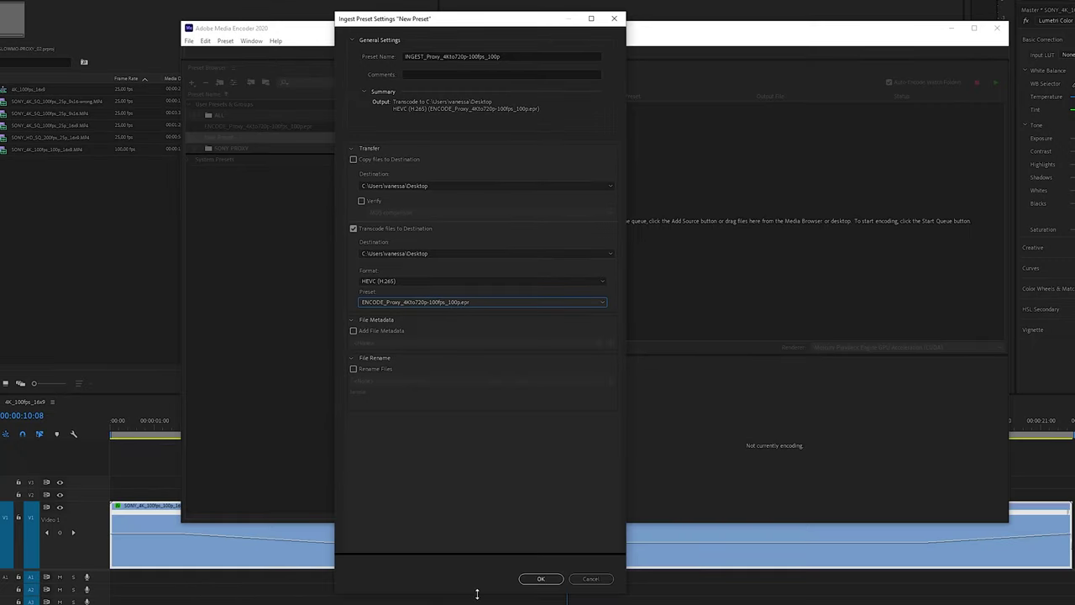
click(538, 578)
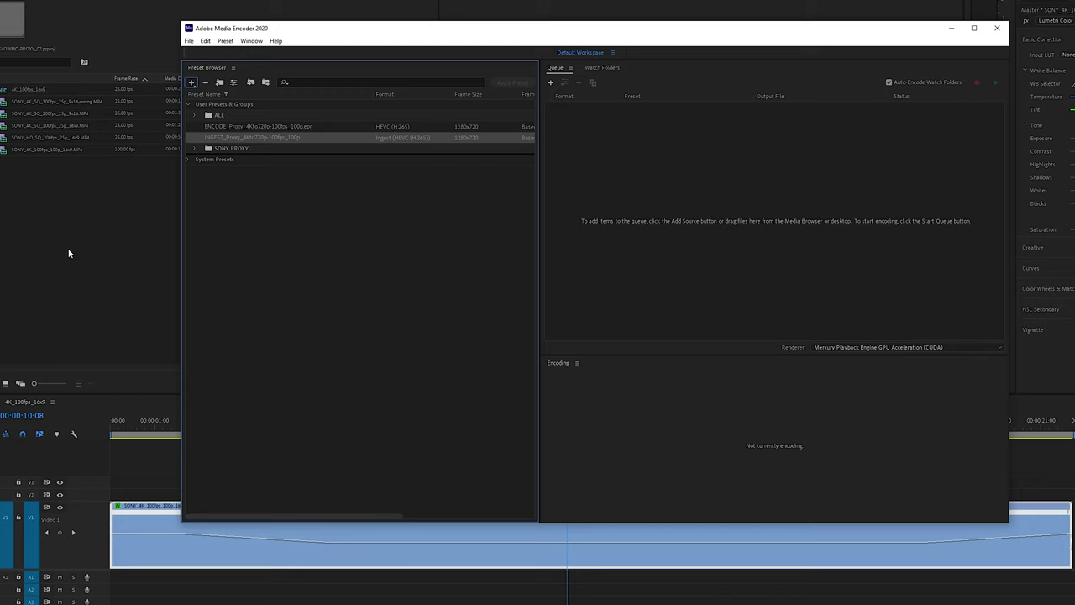
right_click(276, 138)
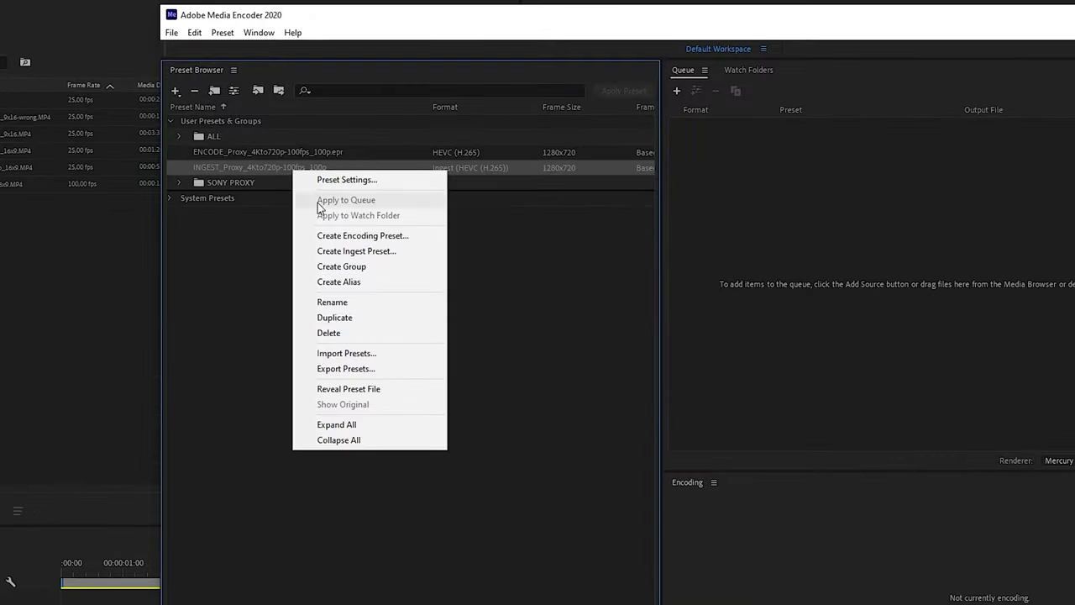
click(351, 370)
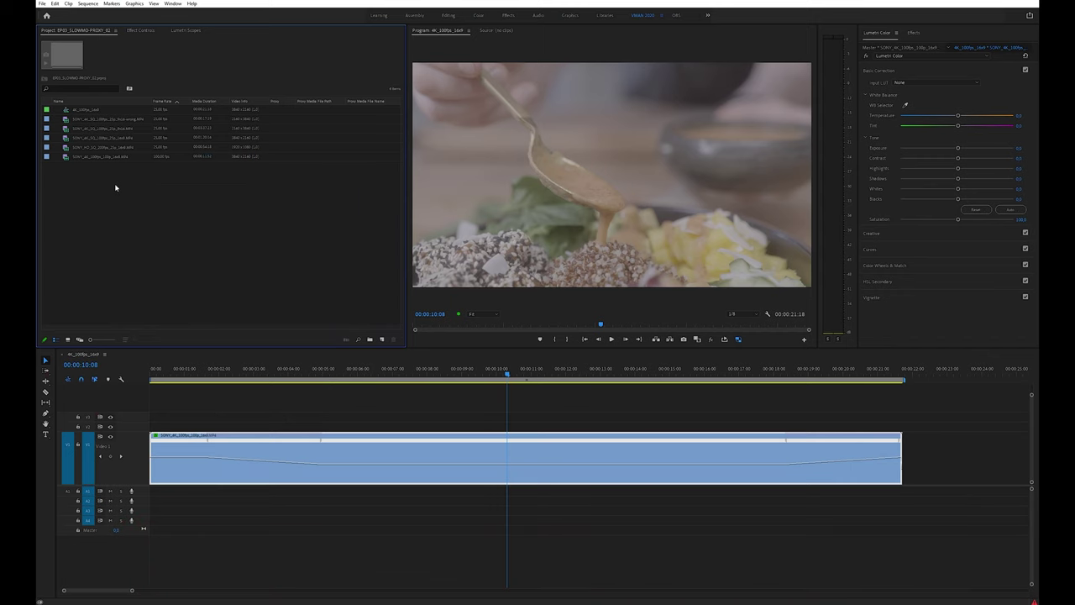
Start creating proxies for SONY_4K_100fps_100p_16x9.MP4 in Premiere Pro and import the ingest preset INGEST_Proxy_4Kto720p-100fps_100p.epr
right_click(119, 156)
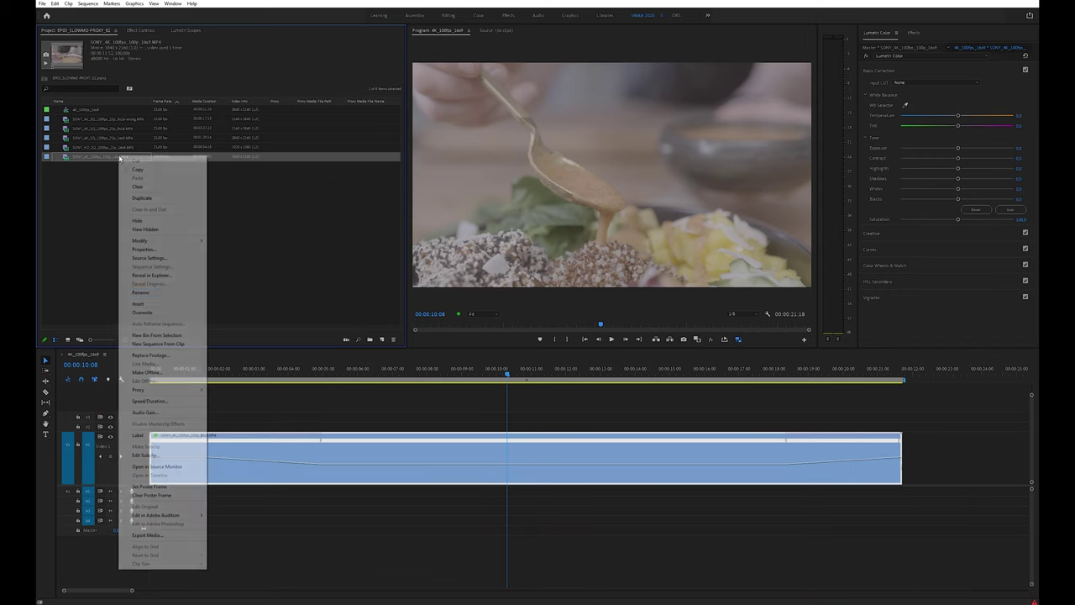
mouse_move(168, 389)
click(239, 391)
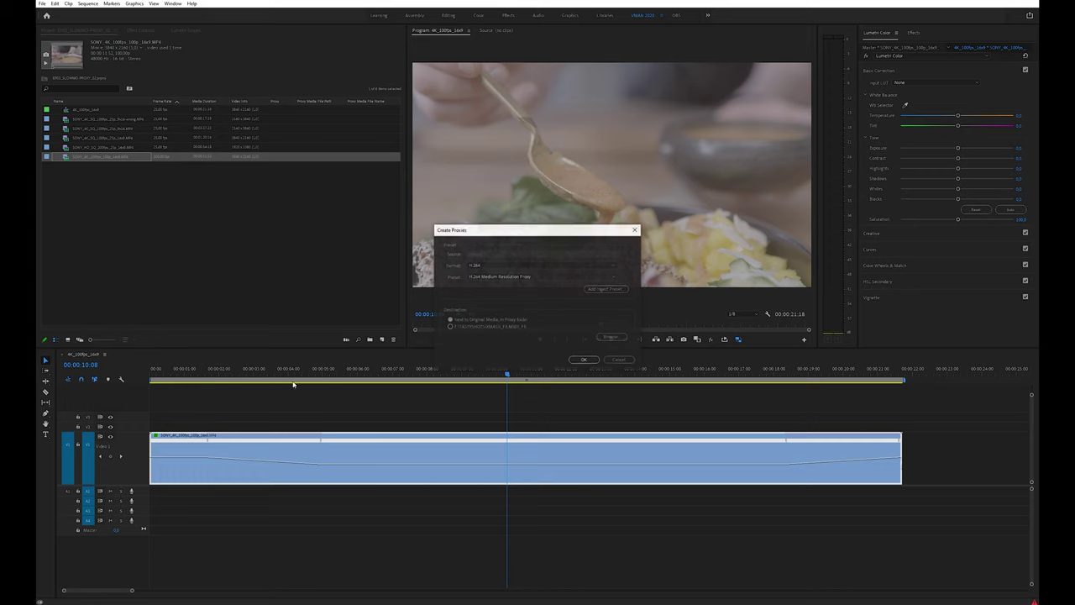
click(485, 265)
click(485, 272)
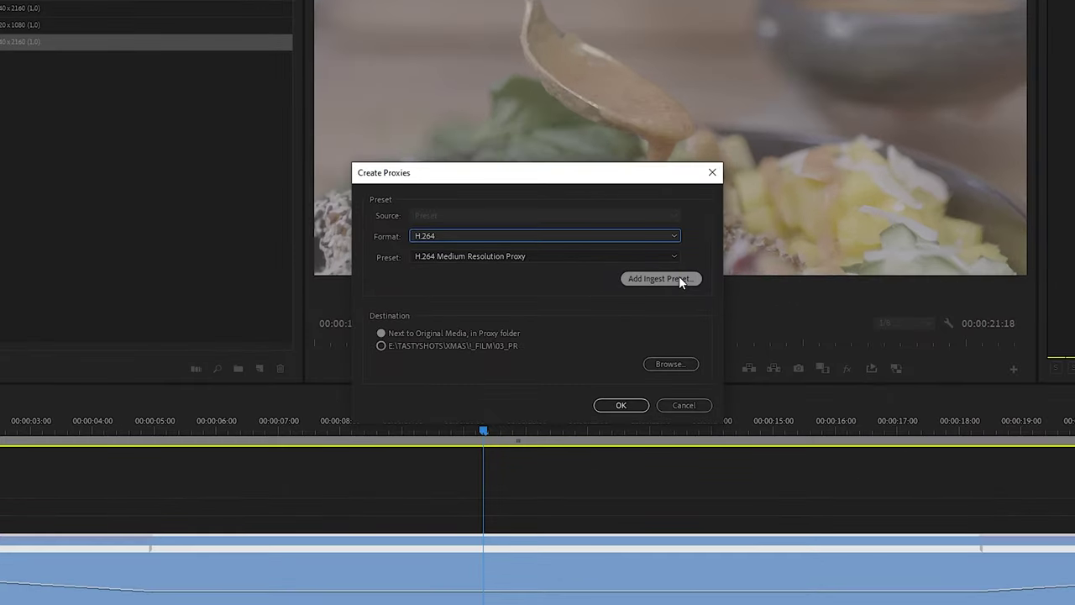
click(677, 278)
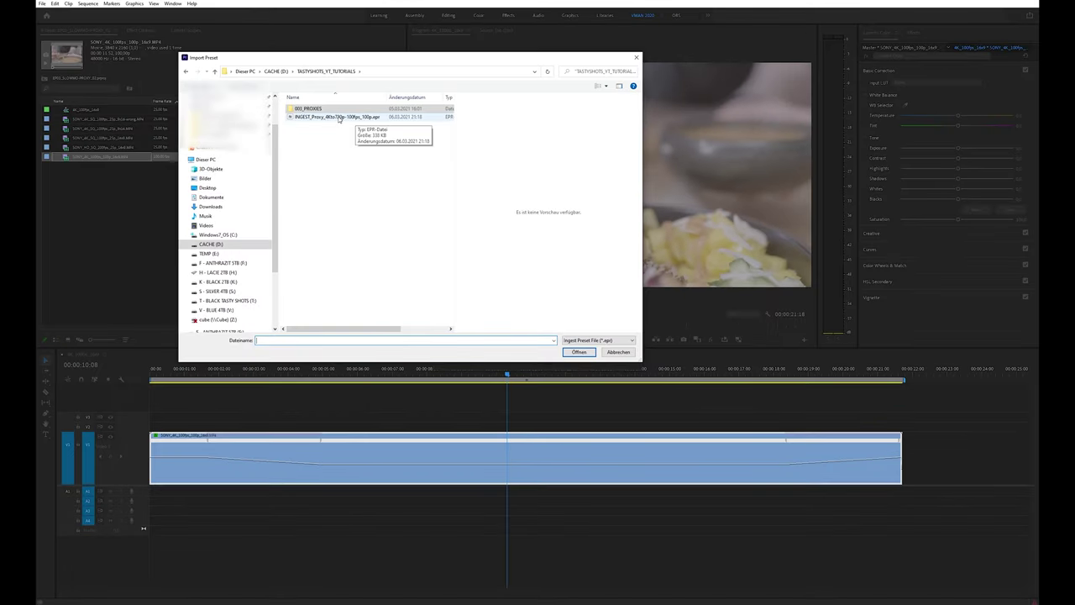
click(340, 119)
click(579, 351)
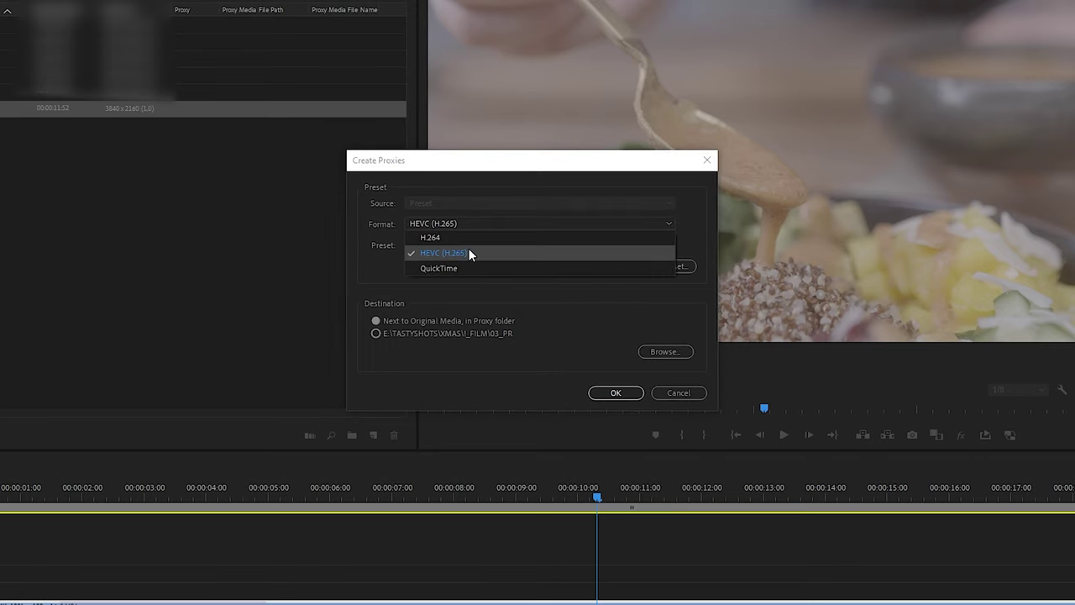
Create the proxy using HEVC (H.265) and INGEST_Proxy_4Kto720p-100fps_100p, stored next to the original media in the Proxy folder
click(469, 253)
click(500, 243)
click(503, 257)
click(435, 321)
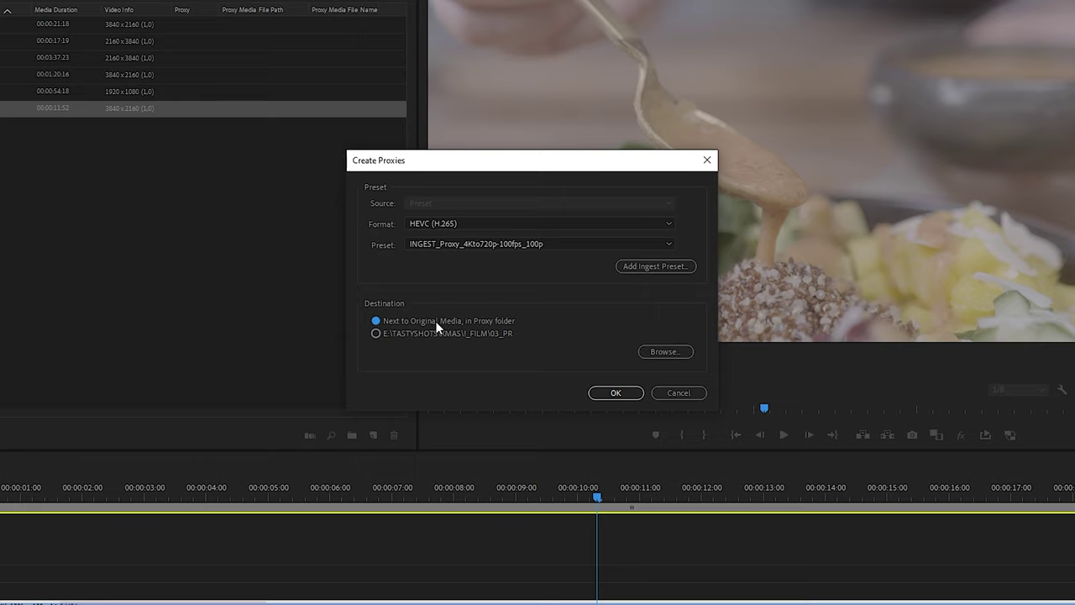
click(628, 398)
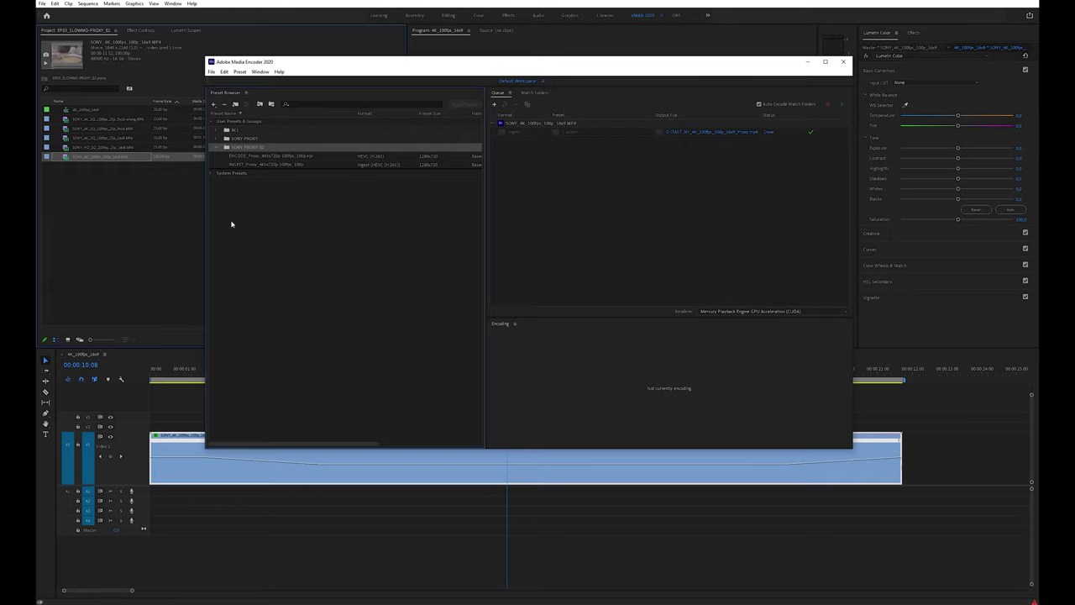
Return to Premiere Pro, select the SONY_4K_100fps_100p_16x9.MP4 clip, and play through the 4K_100fps_16x9 sequence
click(168, 233)
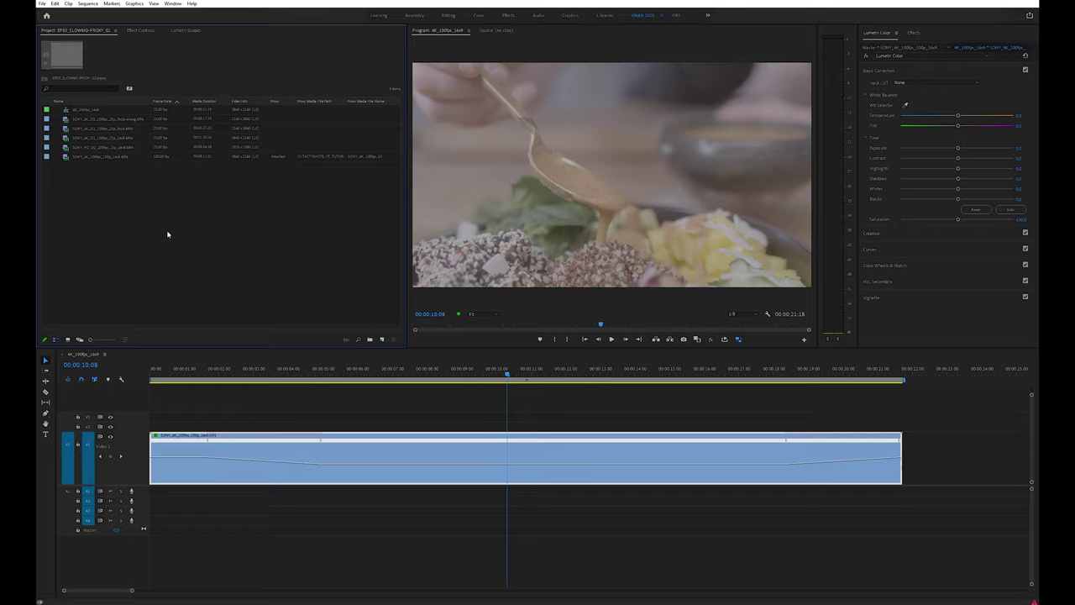
click(83, 160)
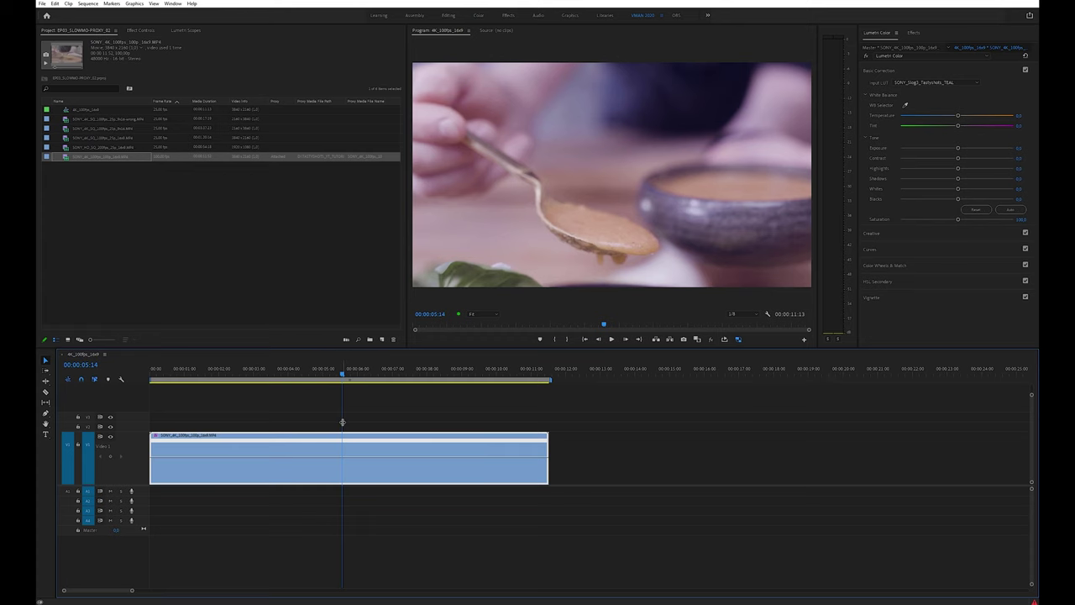
key(space)
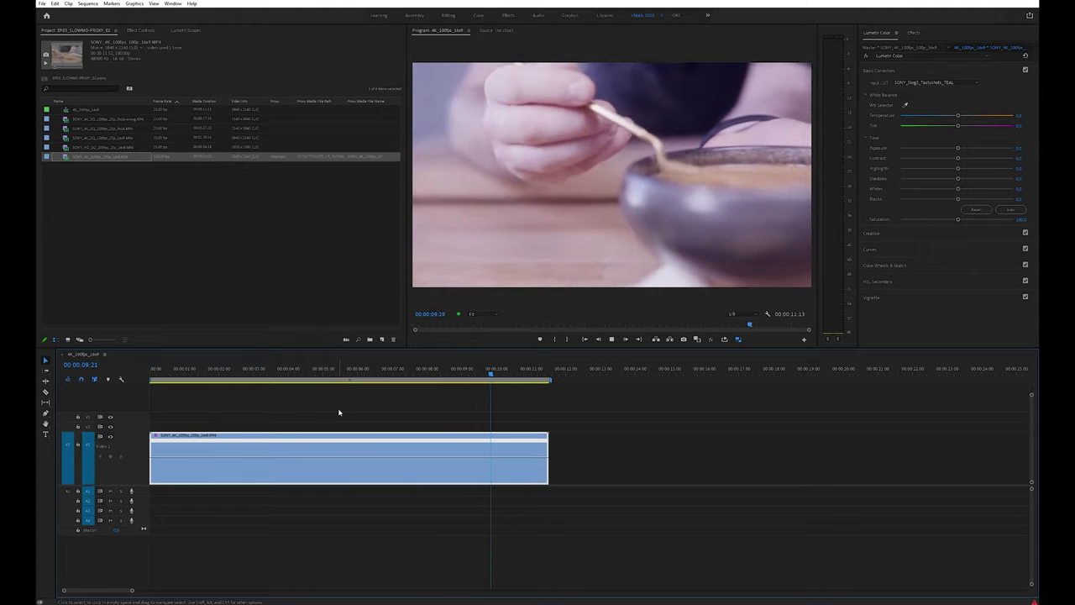
key(space)
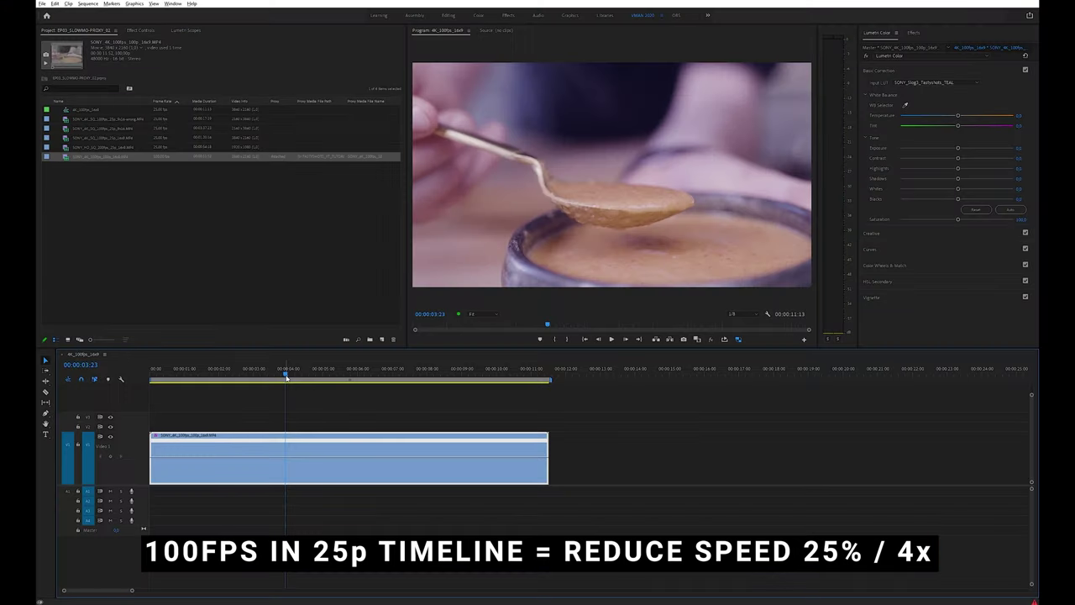
key(space)
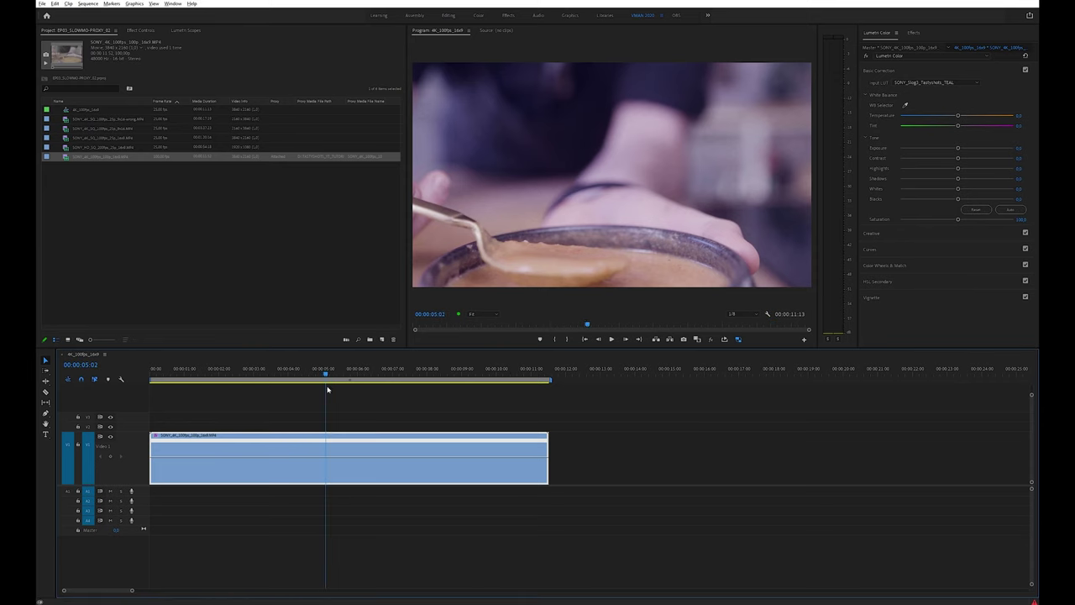
Slow the SONY_4K_100fps_100p_16x9.MP4 clip in the sequence to 25% speed
right_click(352, 449)
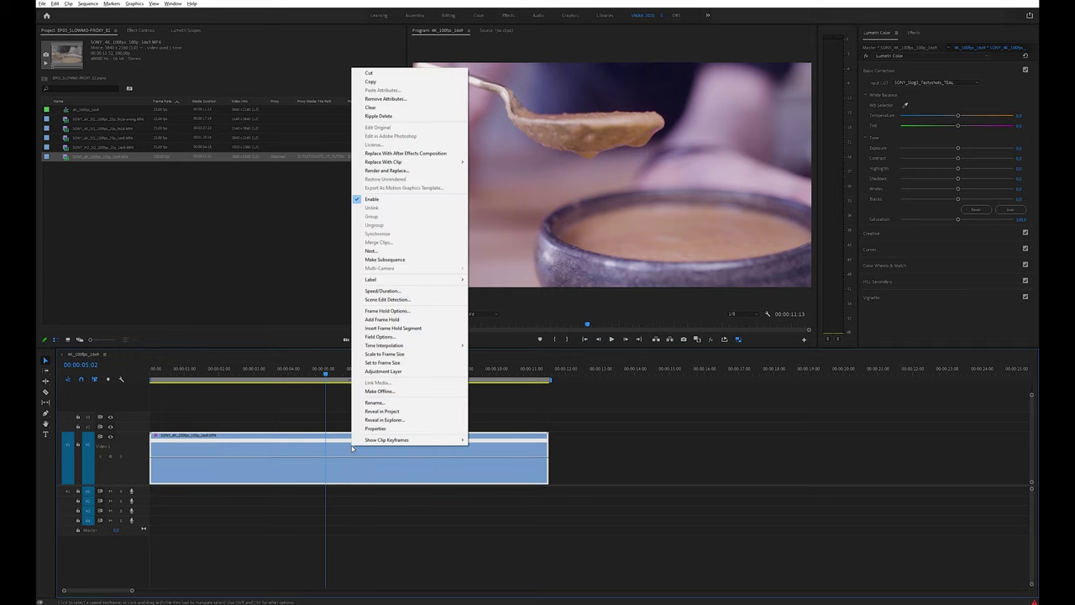
click(391, 291)
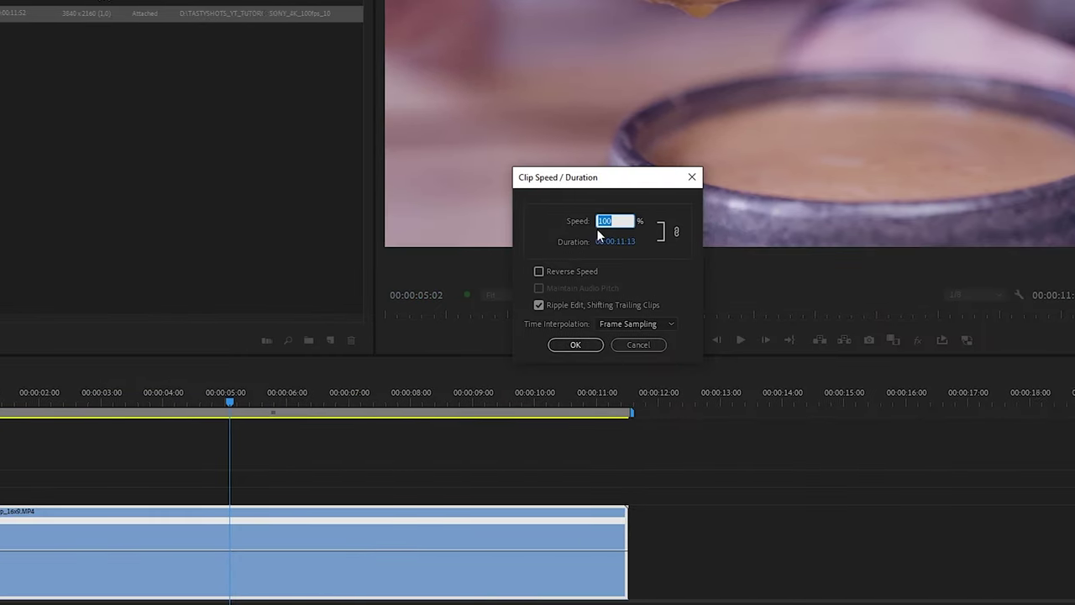
text(25)
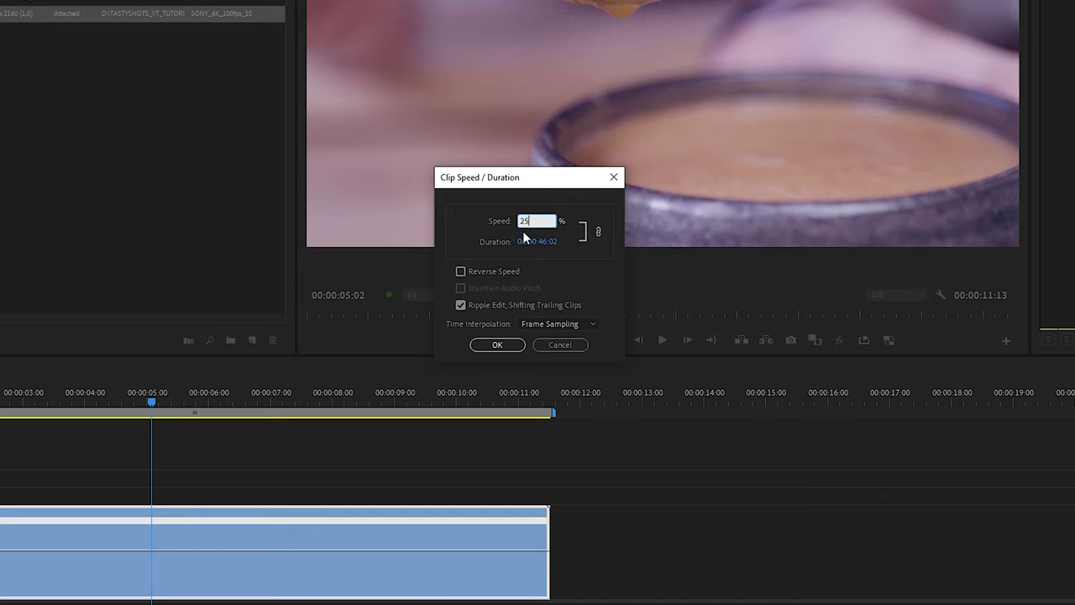
click(497, 346)
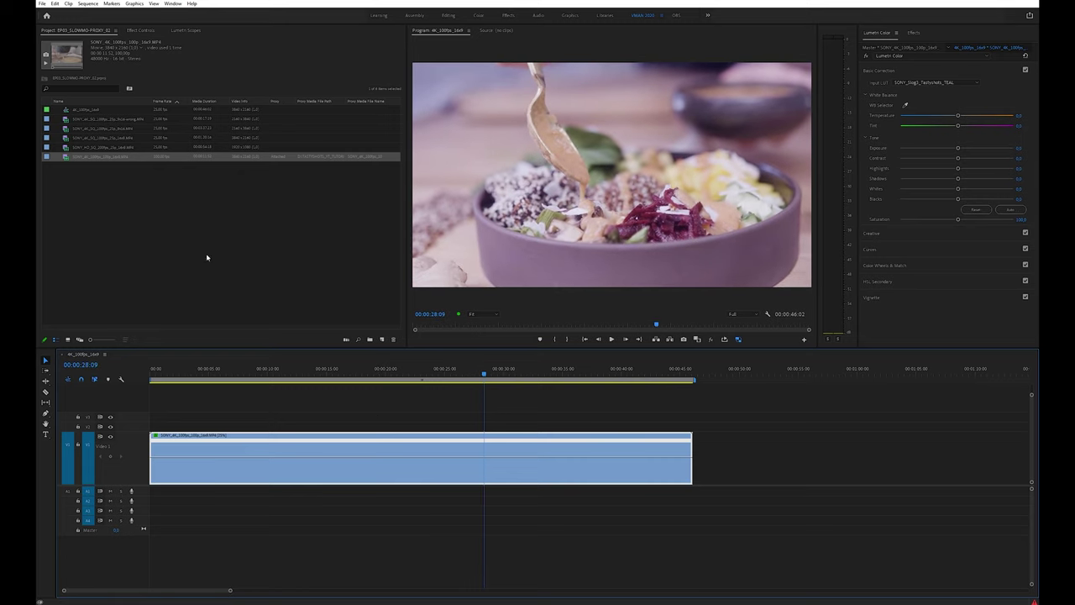
Add two more copies of SONY_4K_100fps_100p_16x9.MP4 after the slowed clip on track V1, leaving gaps, and preview the last copy
drag(685, 338, 726, 467)
key(minus)
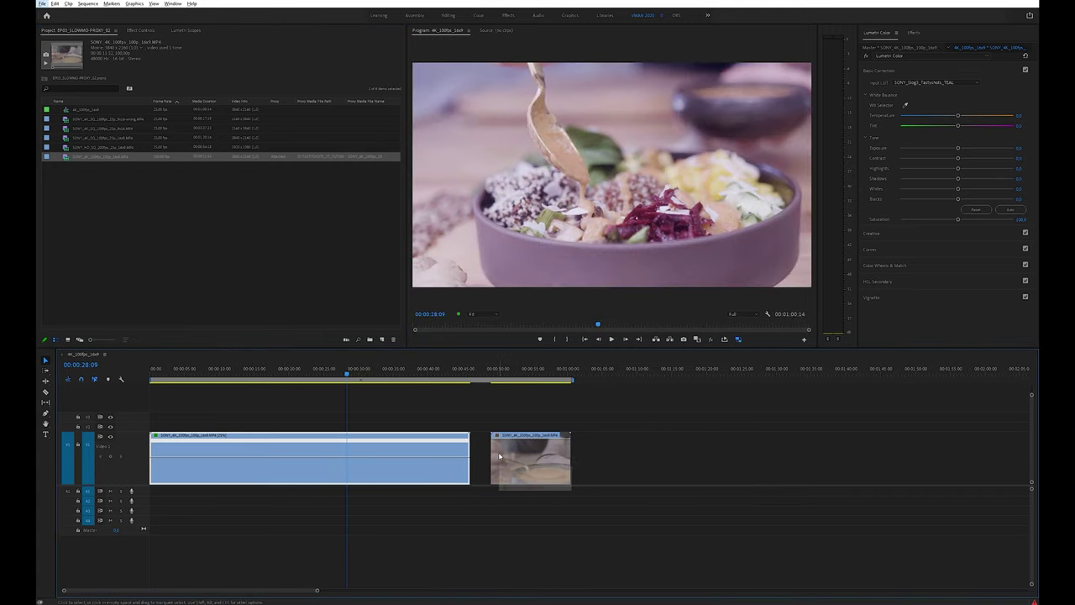
drag(613, 373, 645, 458)
click(635, 372)
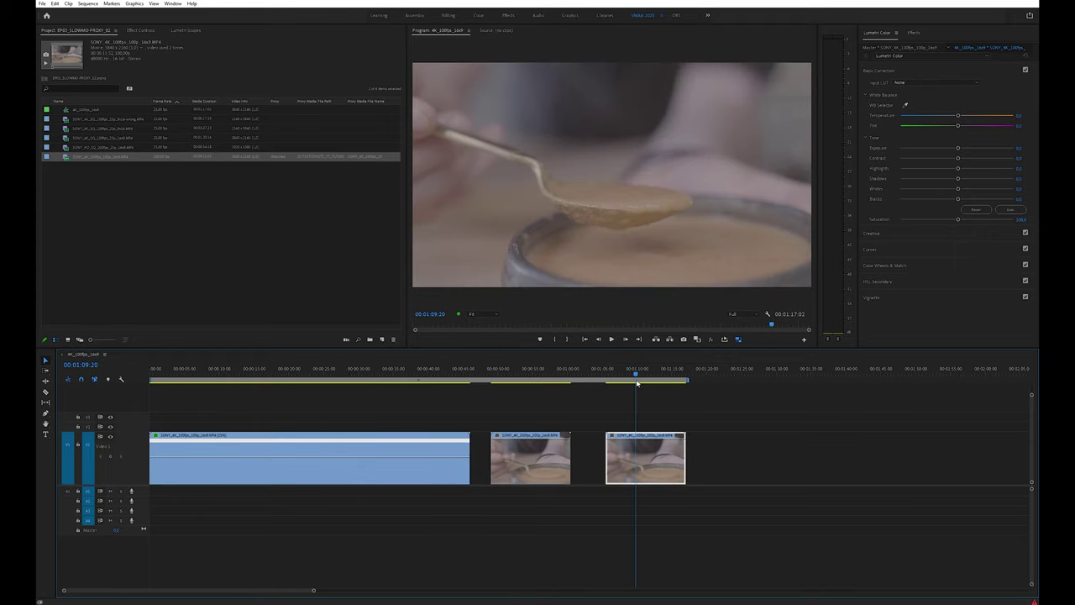
Set the speed of the second and third clips on track V1 to 25%
right_click(542, 460)
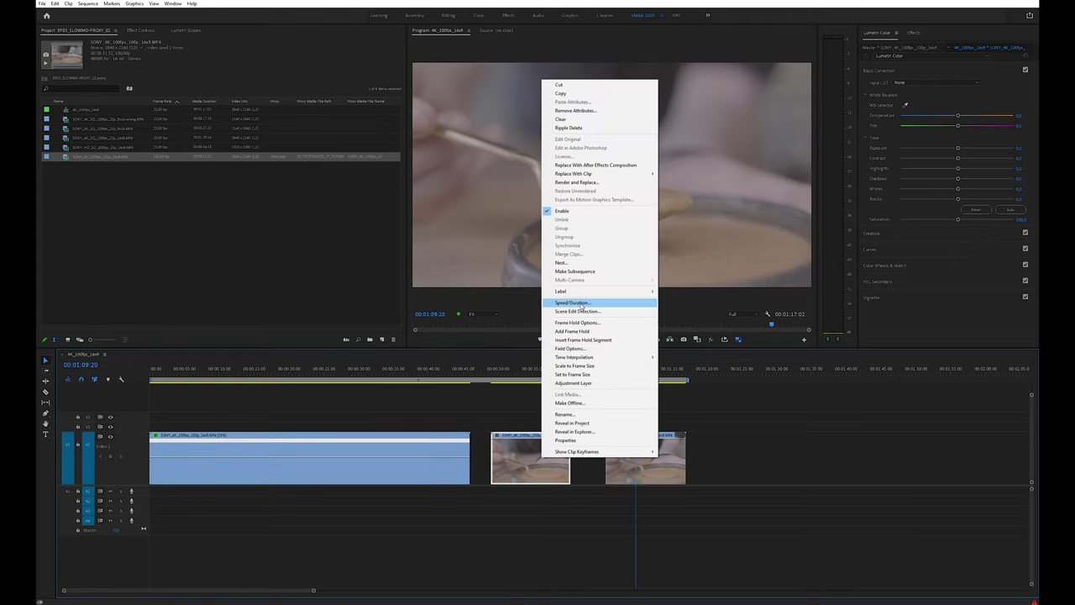
click(573, 302)
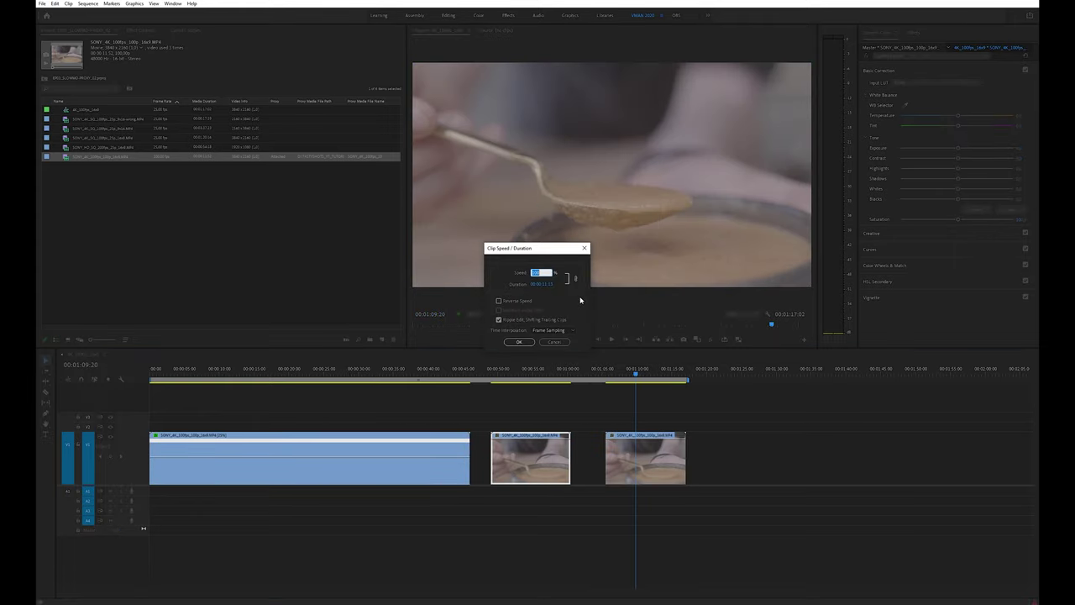
key(minus)
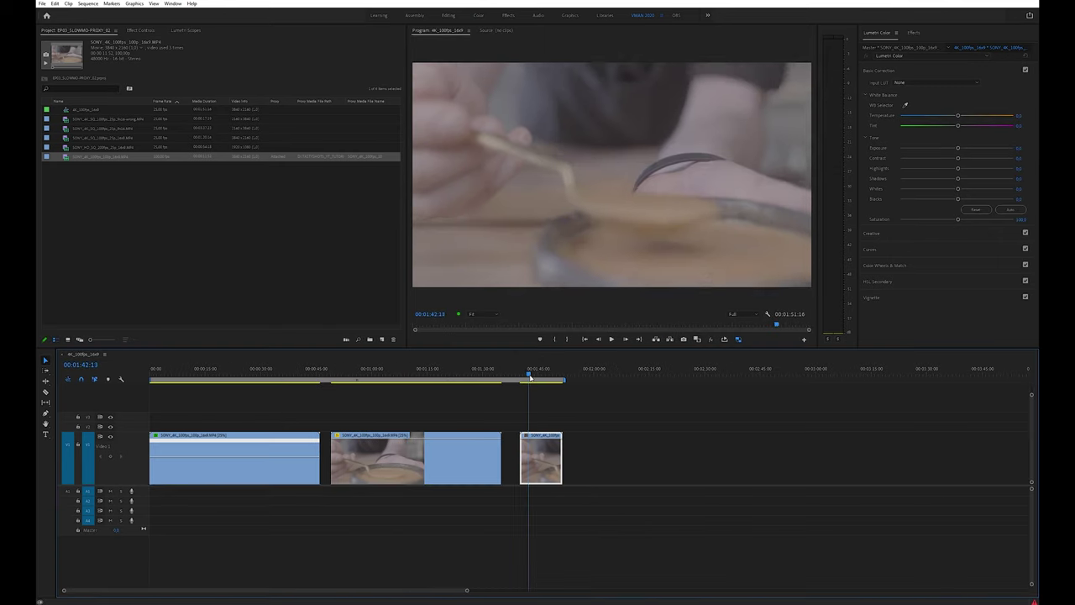
right_click(542, 450)
click(602, 289)
text(25)
key(Return)
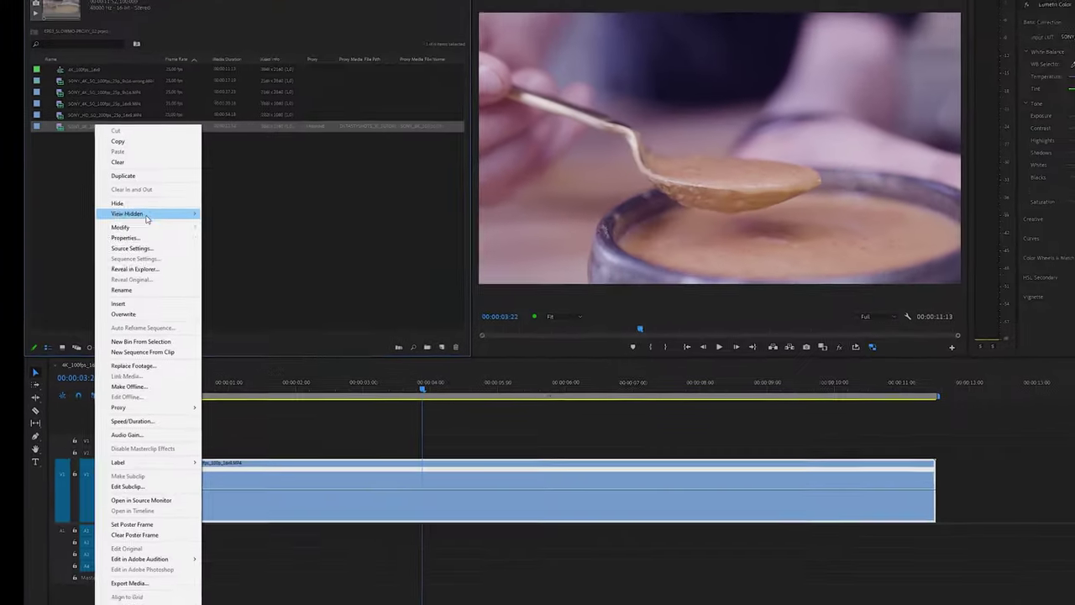
Interpret the SONY_4K_100fps_100p_16x9.MP4 source footage as 25 fps and place it in the sequence
mouse_move(147, 227)
click(243, 237)
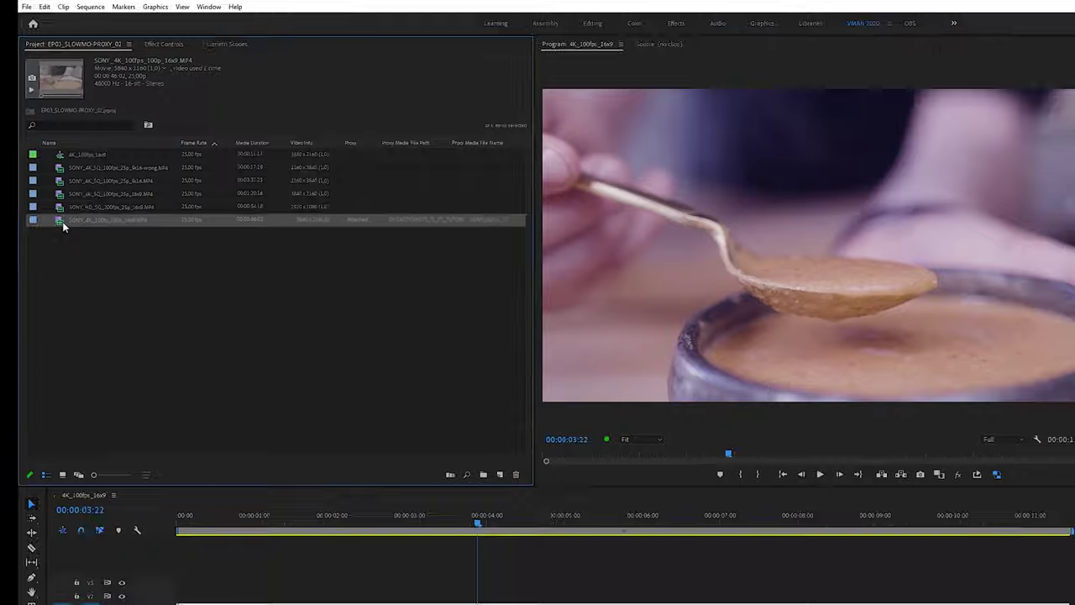
drag(60, 286, 817, 484)
drag(493, 269, 826, 465)
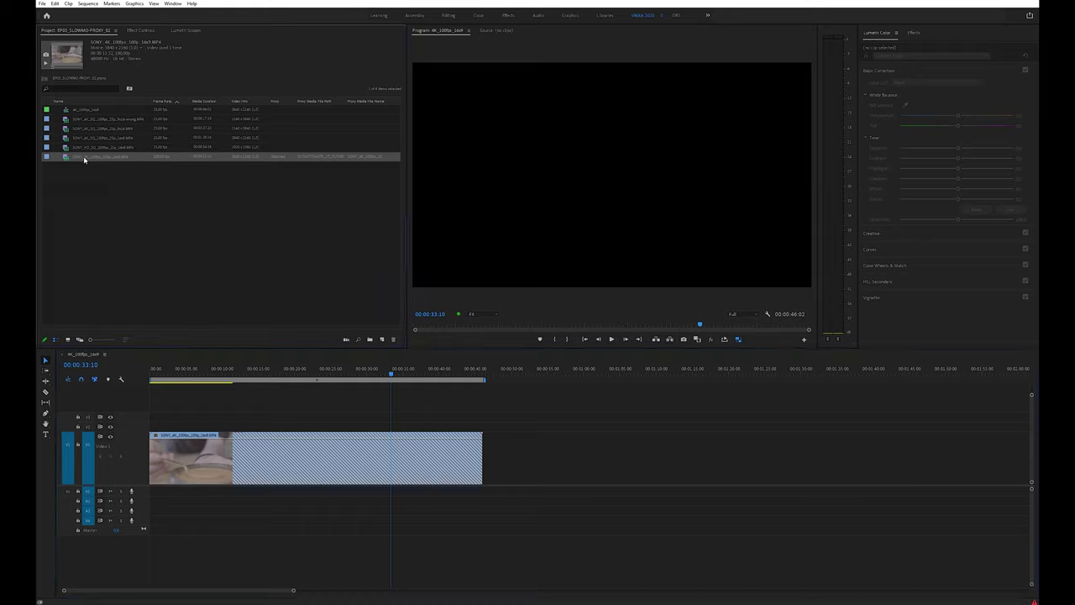
Set the source clip SONY_4K_100fps_100p_16x9.MP4 to 25% speed in the project and add it after the existing clip on V1
right_click(84, 159)
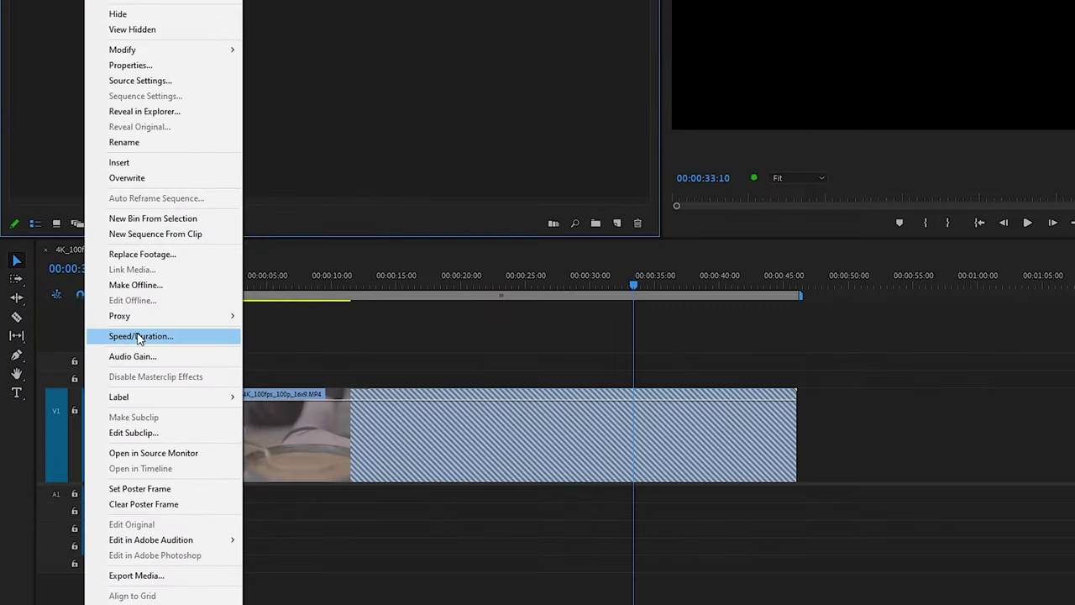
click(140, 336)
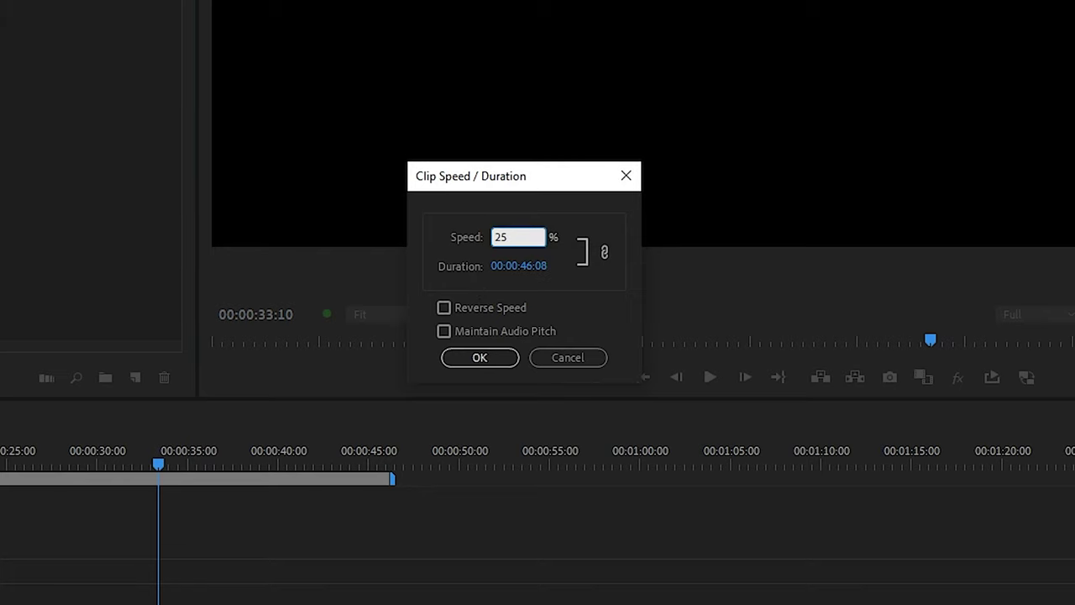
key(Return)
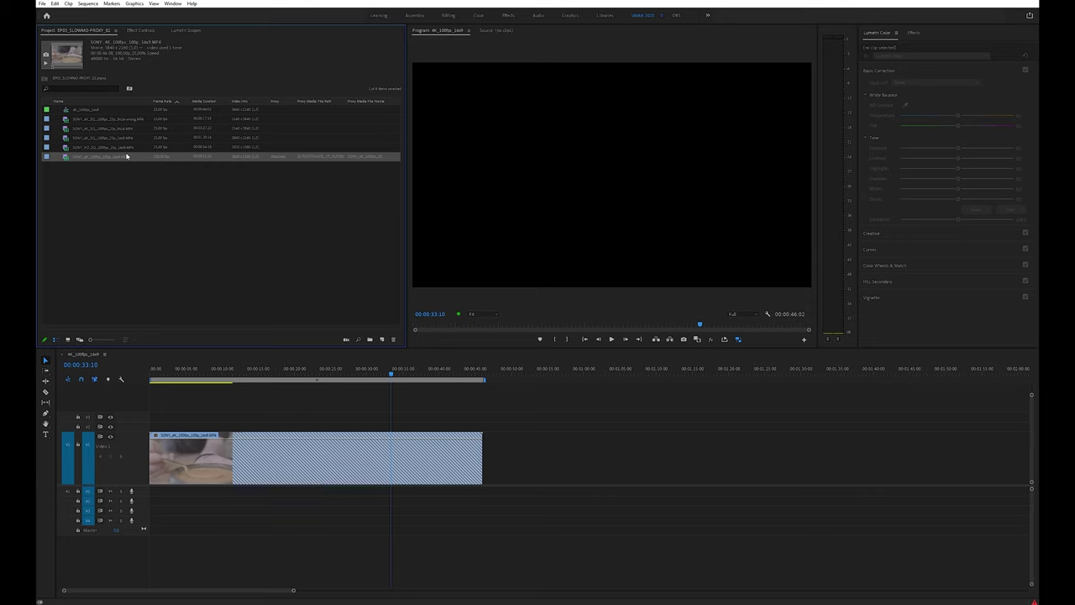
drag(498, 396, 516, 454)
key(minus)
key(minus)
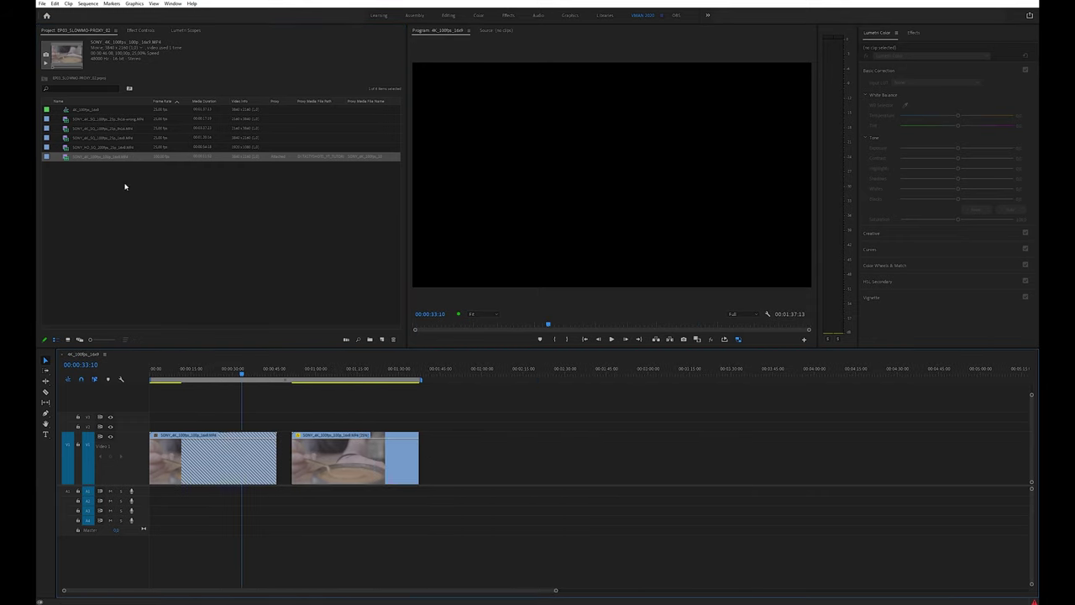
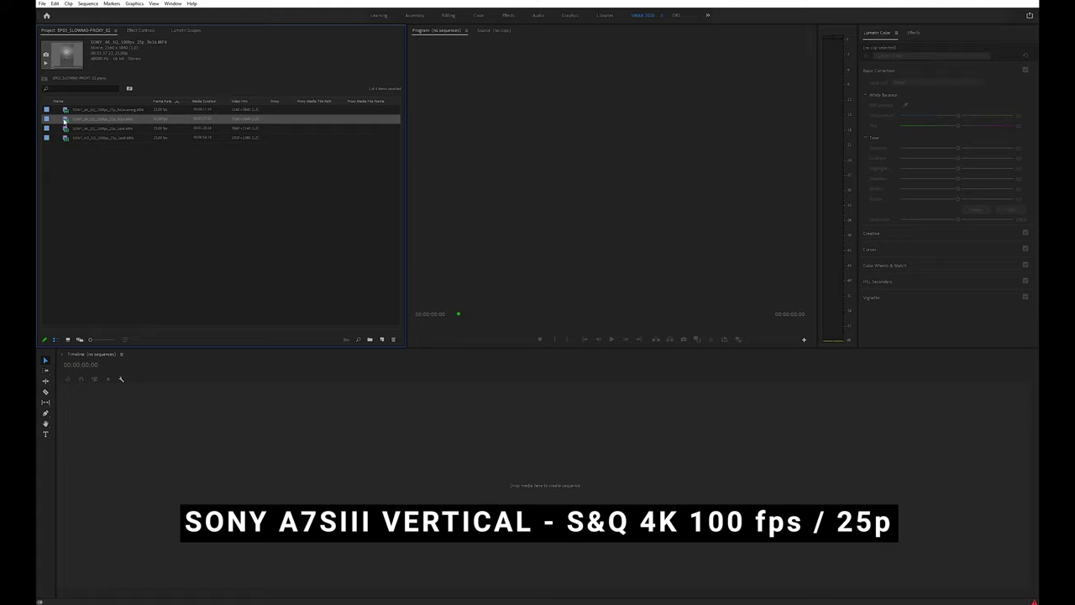
Create a sequence from the vertical SONY_4K_SQ_100fps_25p_9x16.MP4 clip and test its proxy playback at 1/4 resolution
drag(166, 455, 166, 455)
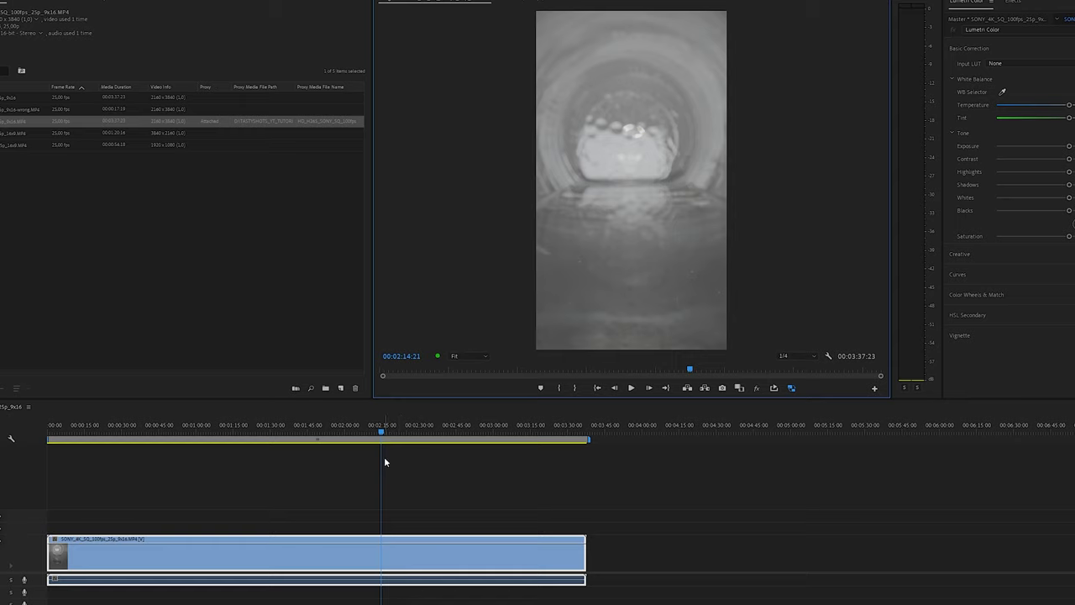
key(space)
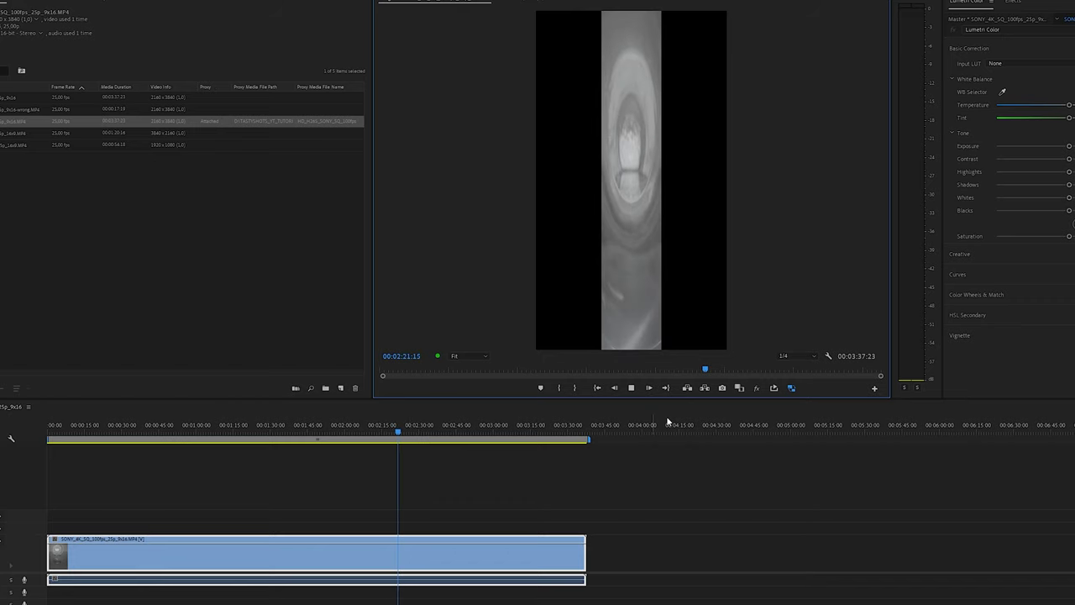
key(space)
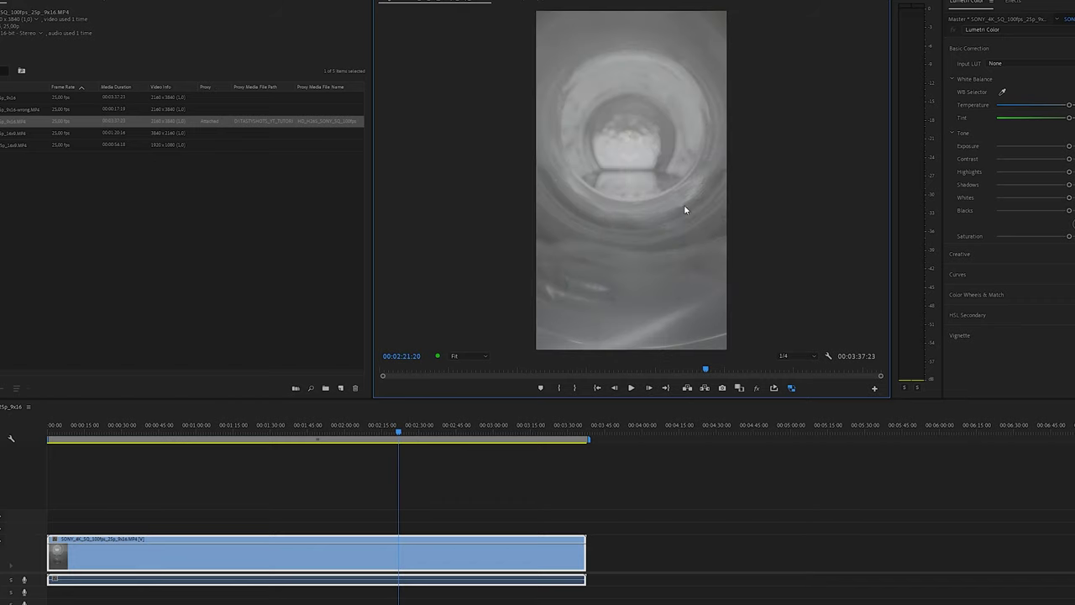
Test playback of the vertical sequence at 1/8 and at 1/2 playback resolution
click(792, 360)
click(794, 382)
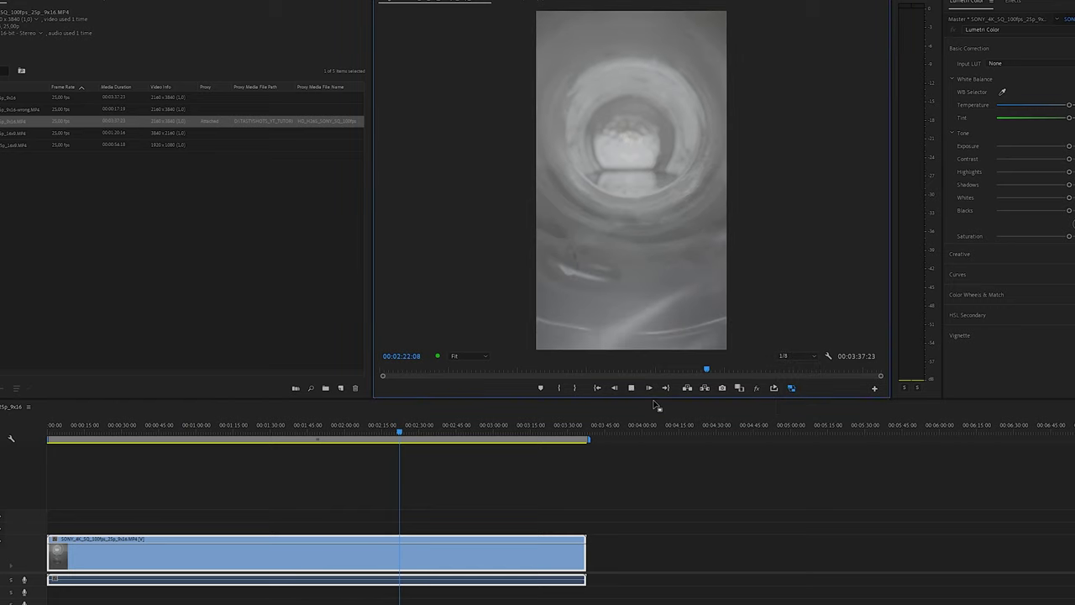
click(793, 355)
click(794, 379)
key(space)
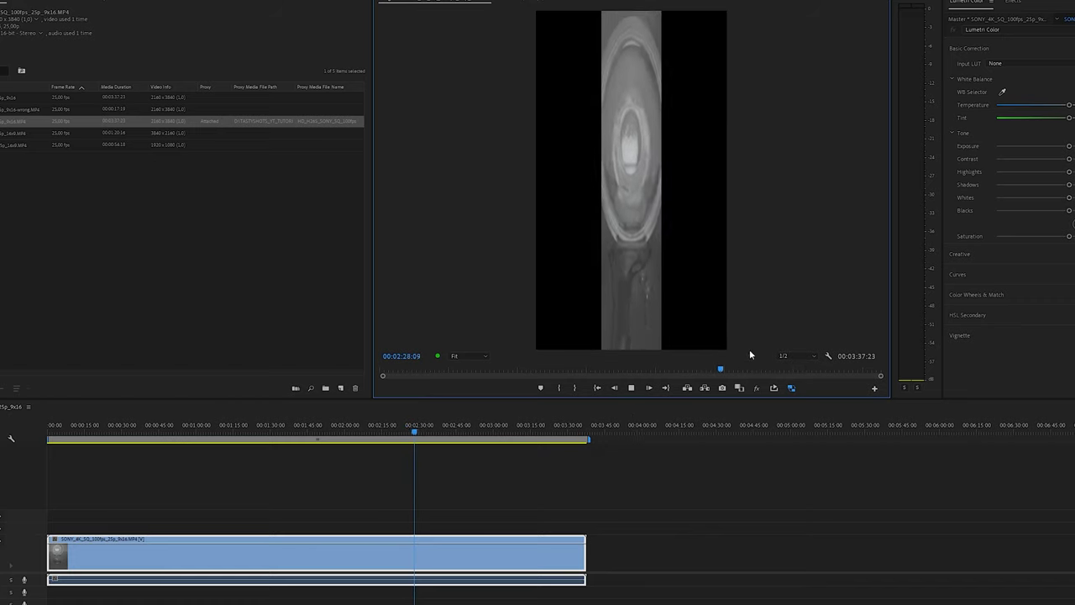
Play the vertical sequence at Full resolution, and set the playback resolution back to 1/8
click(793, 356)
click(789, 367)
key(space)
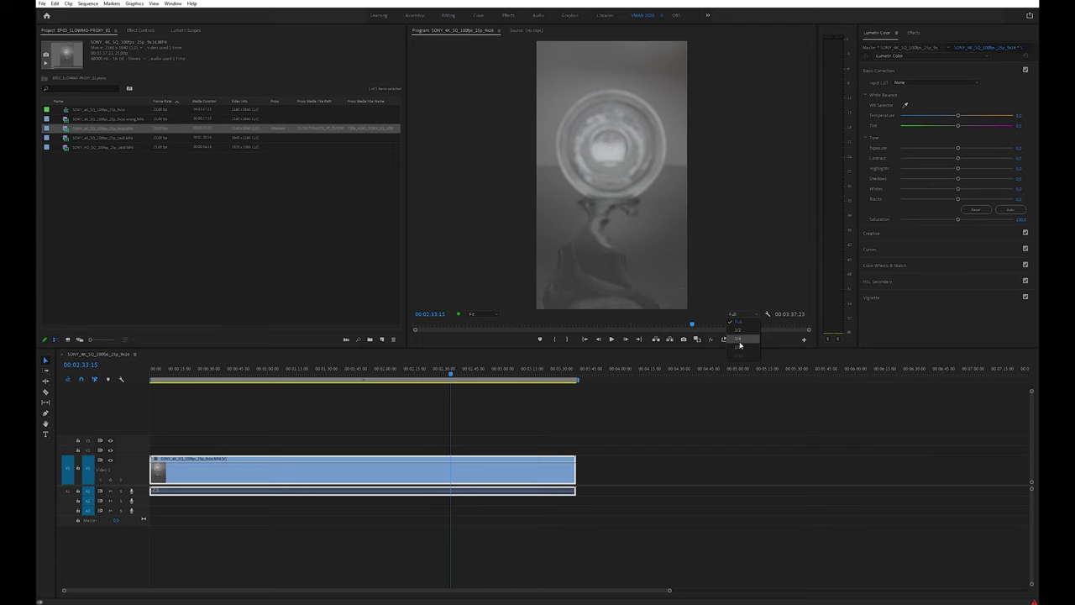
click(741, 352)
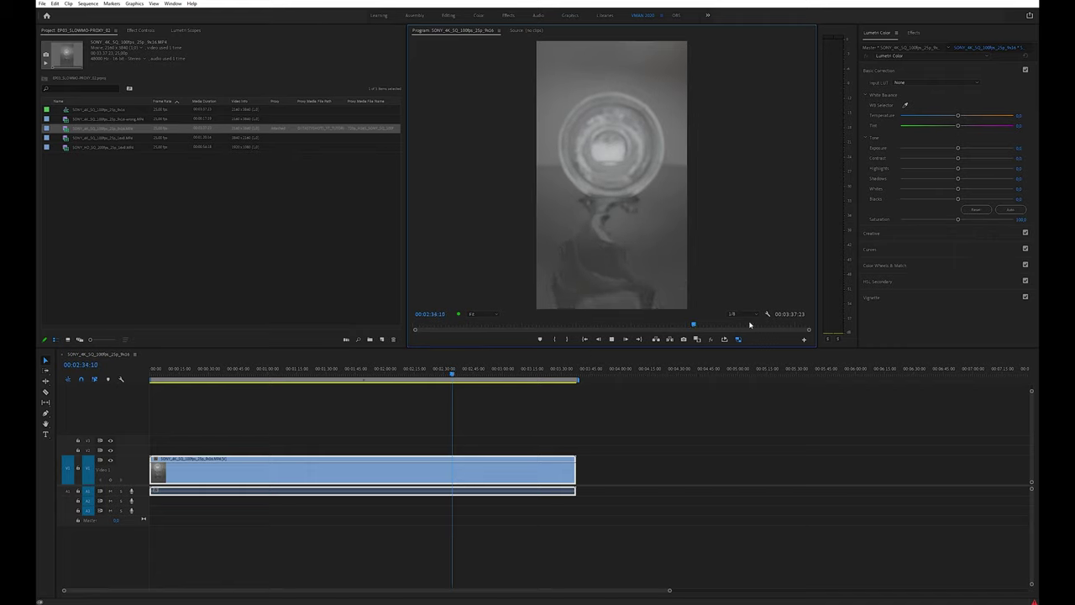